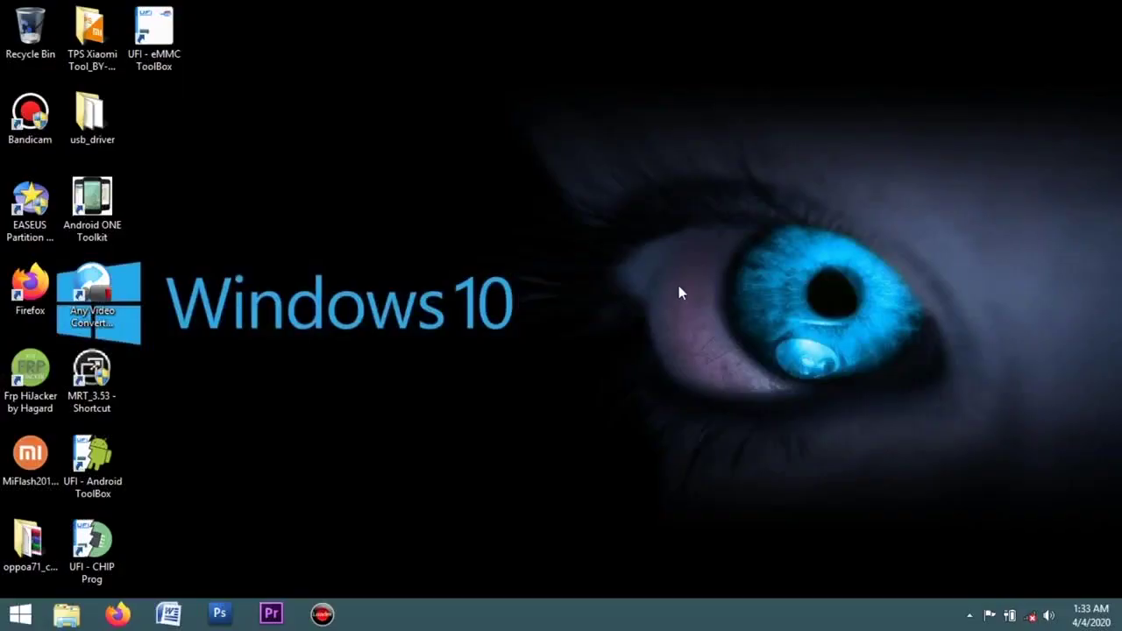
{"action": "right_click", "coordinate": [504, 168]}
{"action": "left_click", "coordinate": [549, 214]}
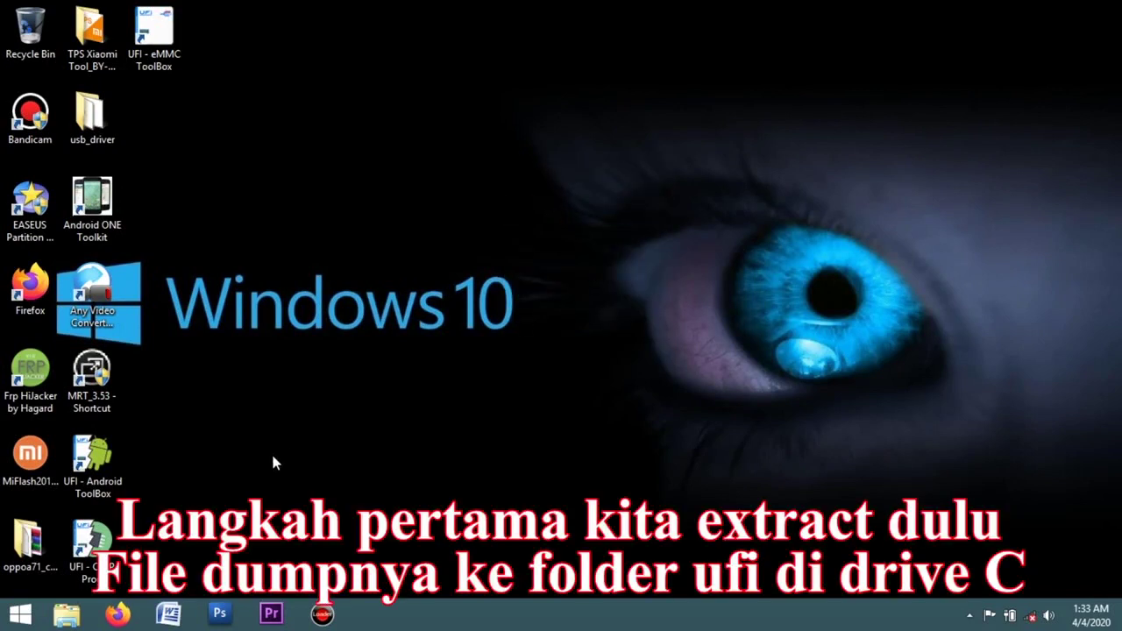
Open the OPPO folder inside Firmware on the Data File (D:) drive
{"action": "left_click", "coordinate": [66, 614]}
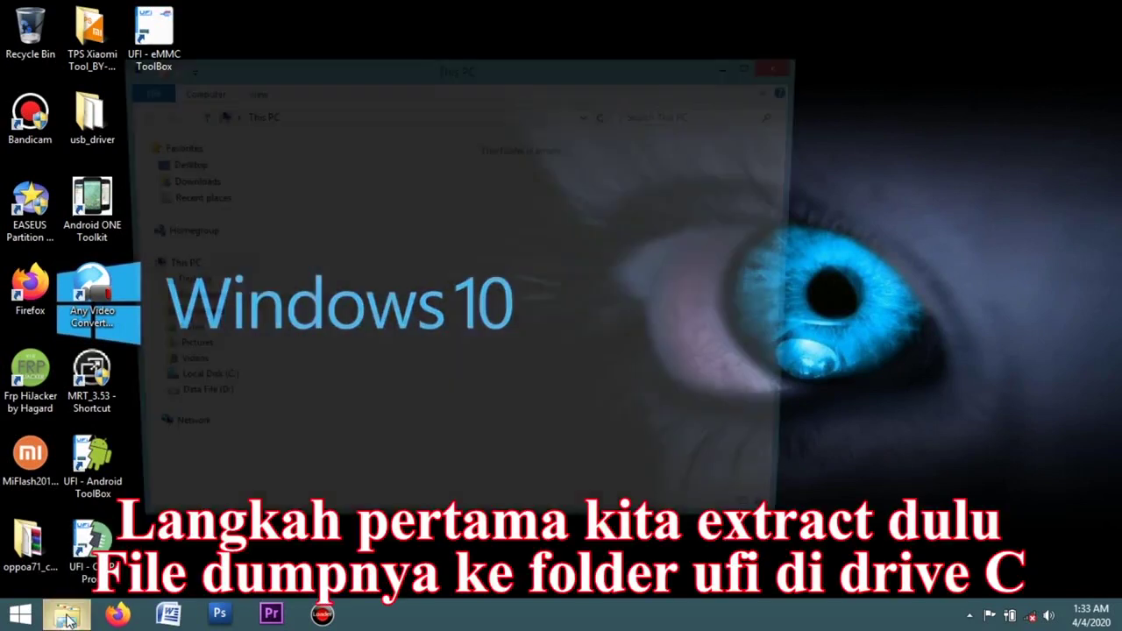
{"action": "left_click", "coordinate": [186, 407]}
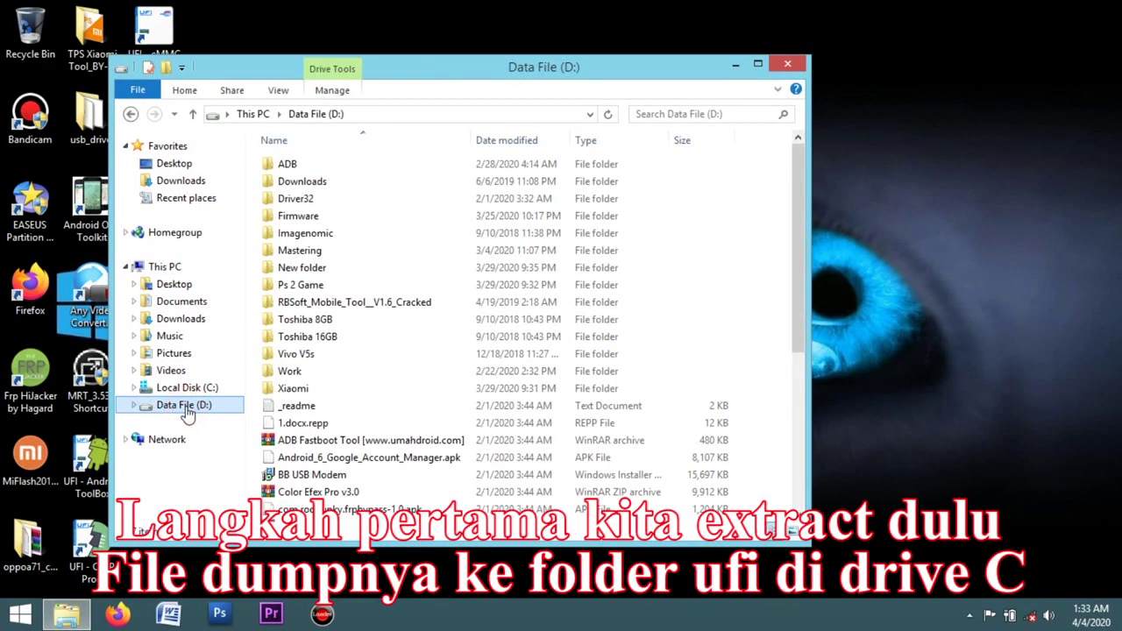
{"action": "double_click", "coordinate": [333, 217]}
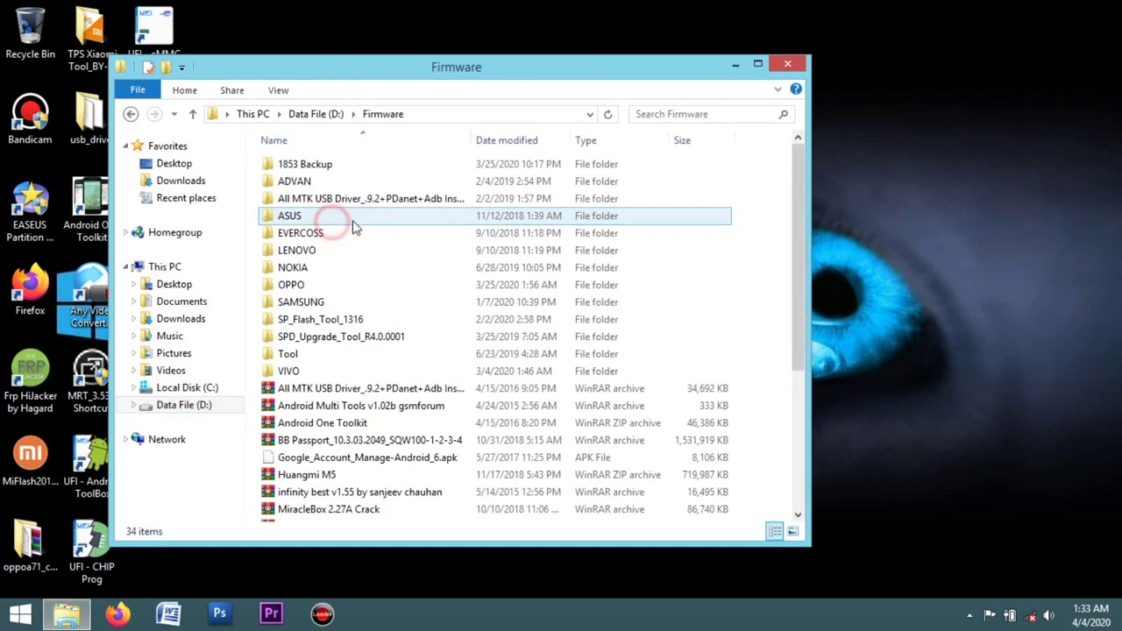
{"action": "double_click", "coordinate": [349, 285]}
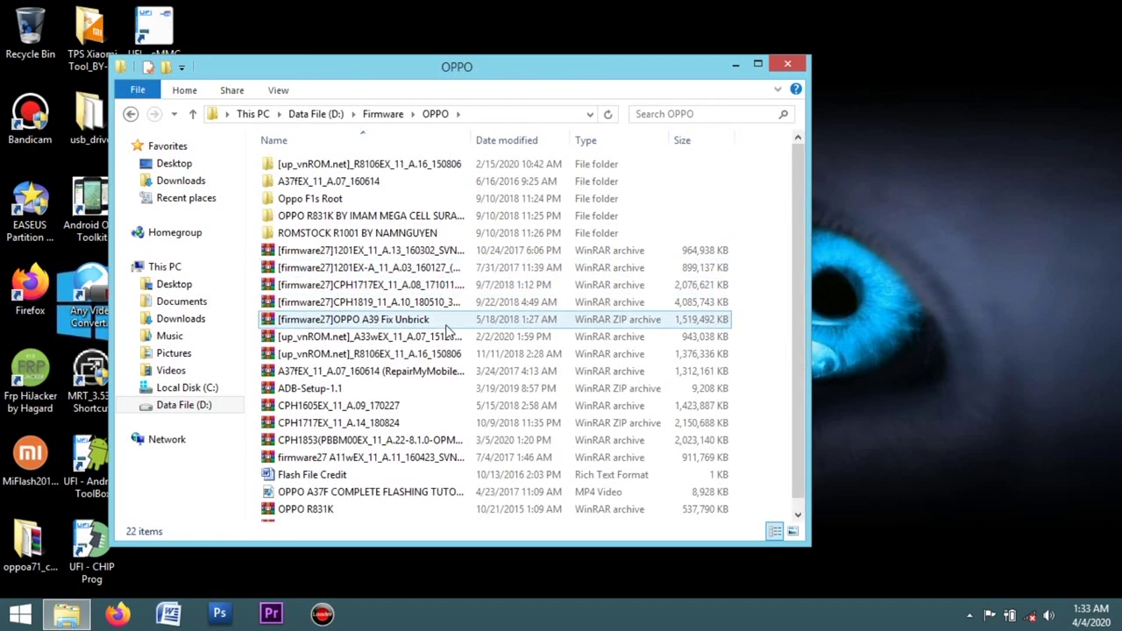
Extract the CPH1853(PBBM00EX_11_A.22-8.1.0) archive with WinRAR into the Oppo folder under C:\UFI\backups
{"action": "left_click", "coordinate": [392, 447]}
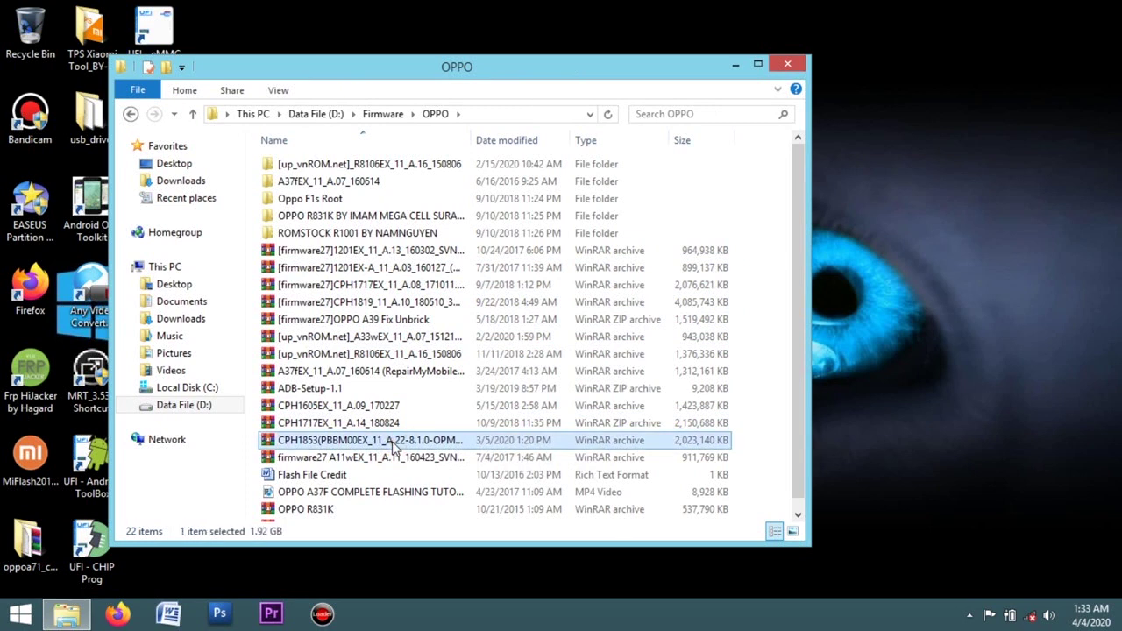
{"action": "right_click", "coordinate": [392, 447]}
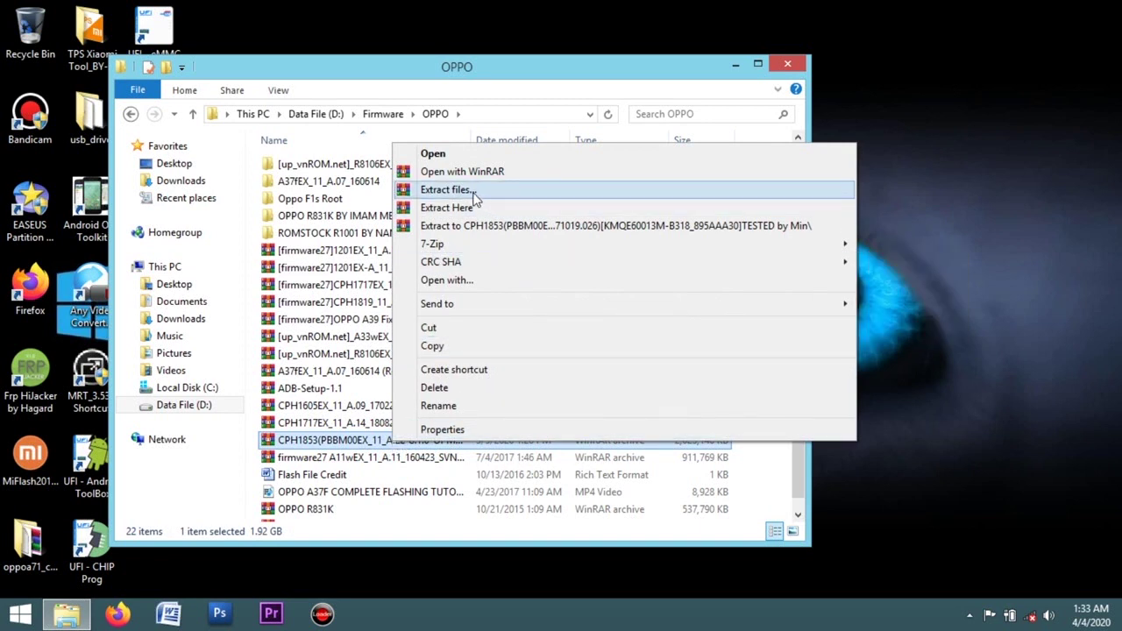
{"action": "left_click", "coordinate": [507, 201]}
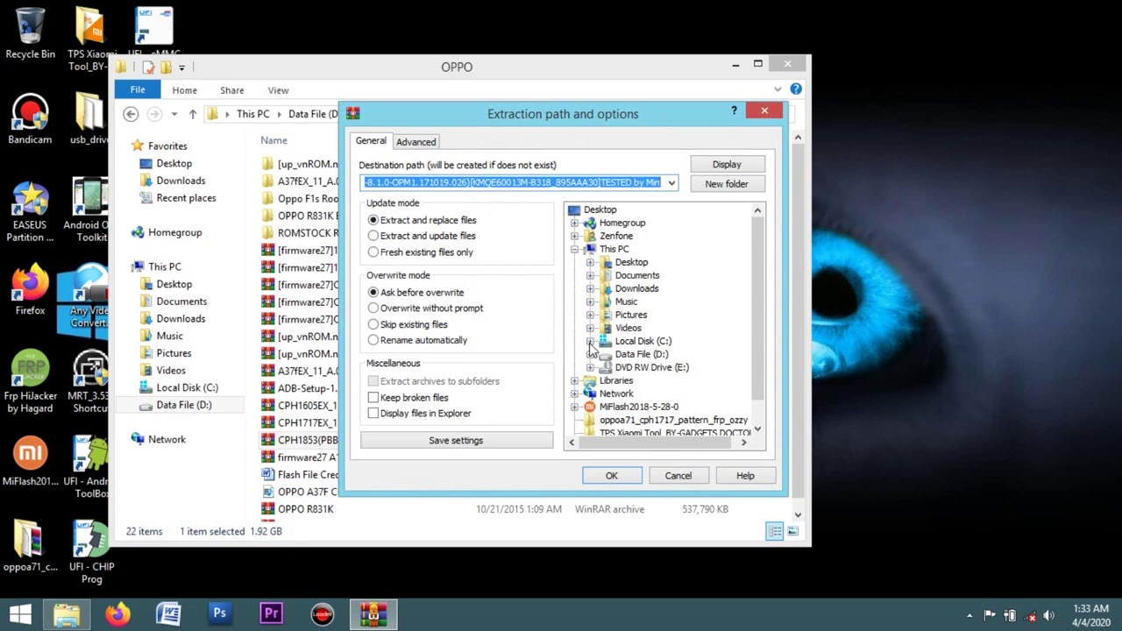
{"action": "left_click", "coordinate": [627, 343]}
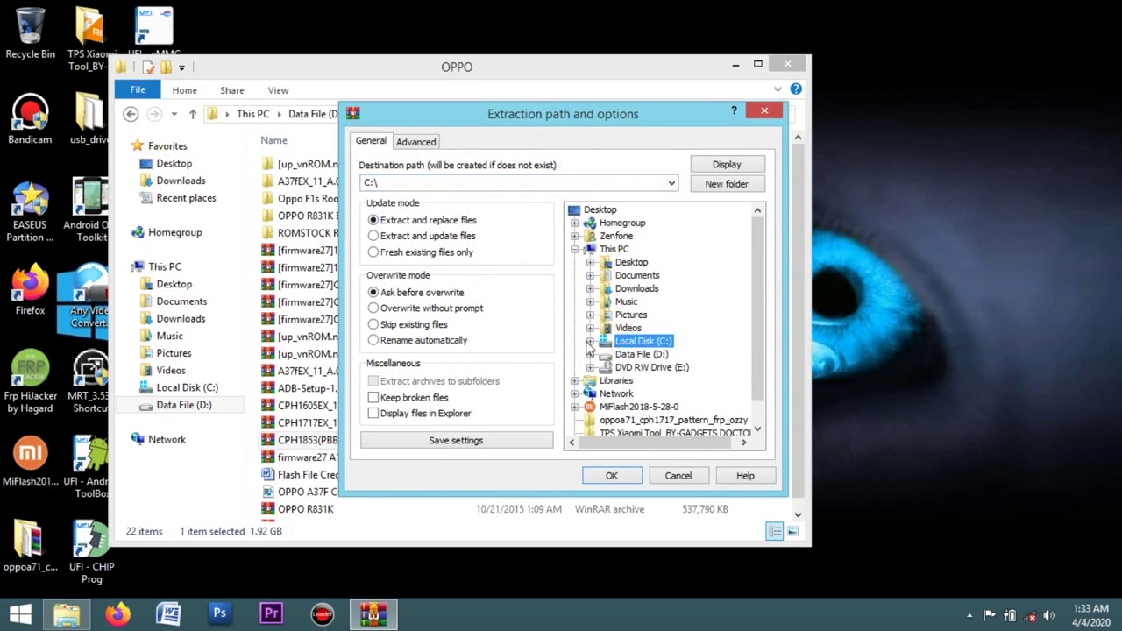
{"action": "left_click", "coordinate": [592, 342]}
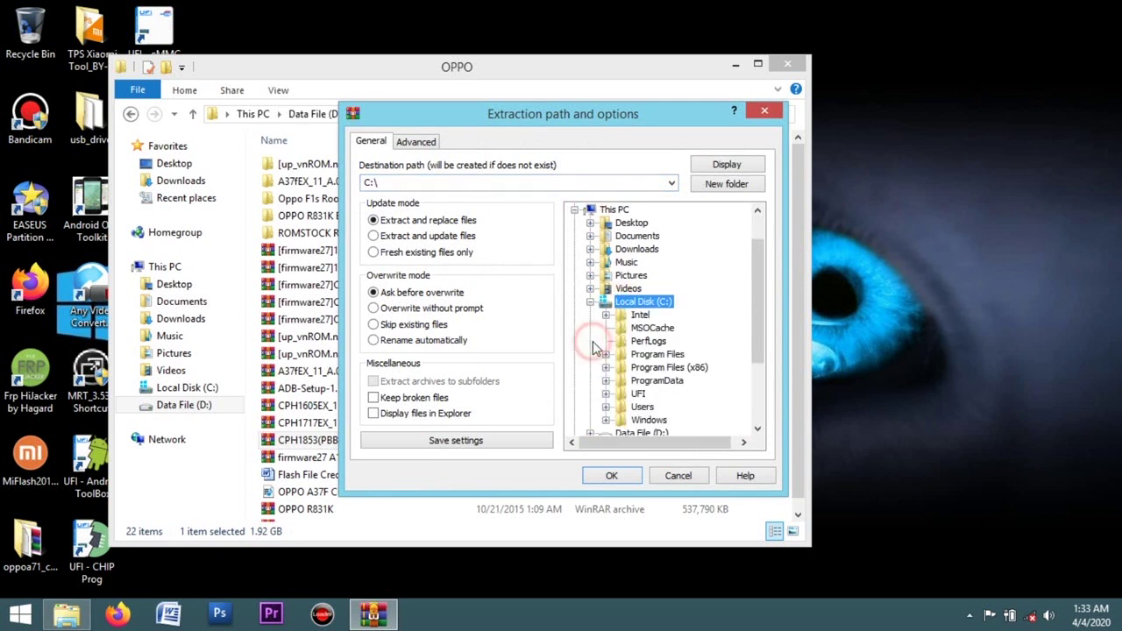
{"action": "left_click", "coordinate": [638, 395]}
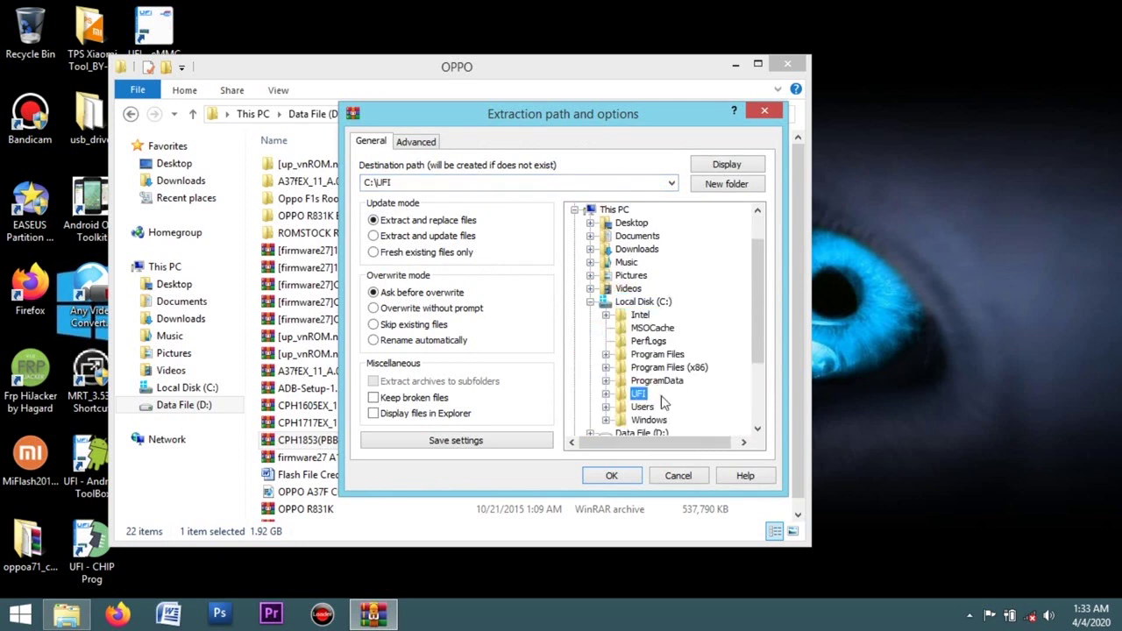
{"action": "left_click", "coordinate": [606, 394]}
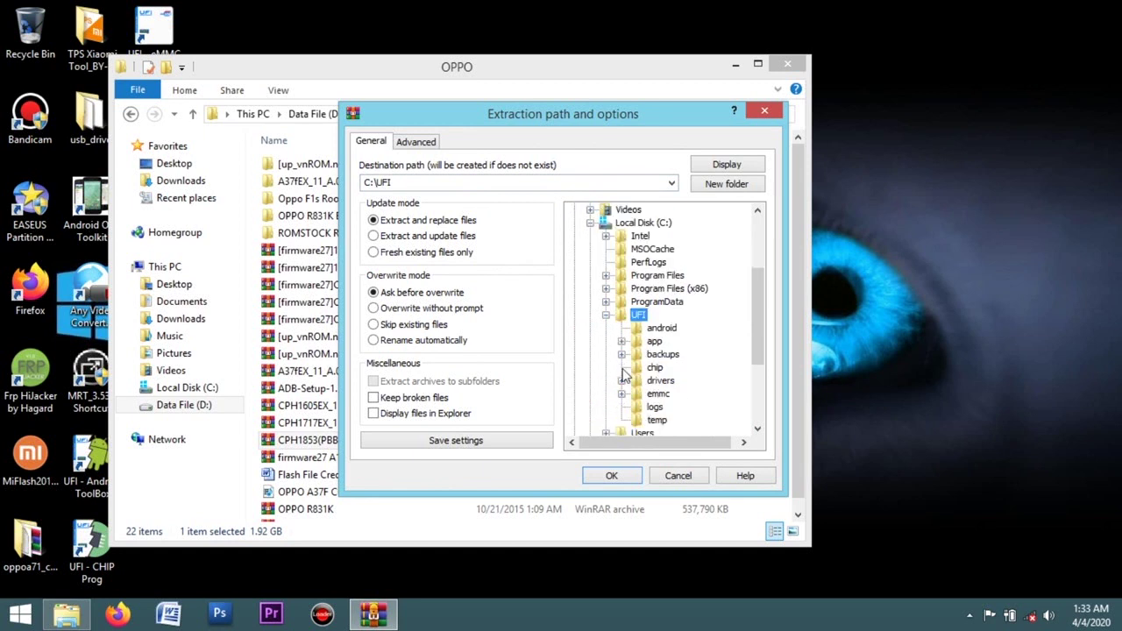
{"action": "left_click", "coordinate": [668, 354]}
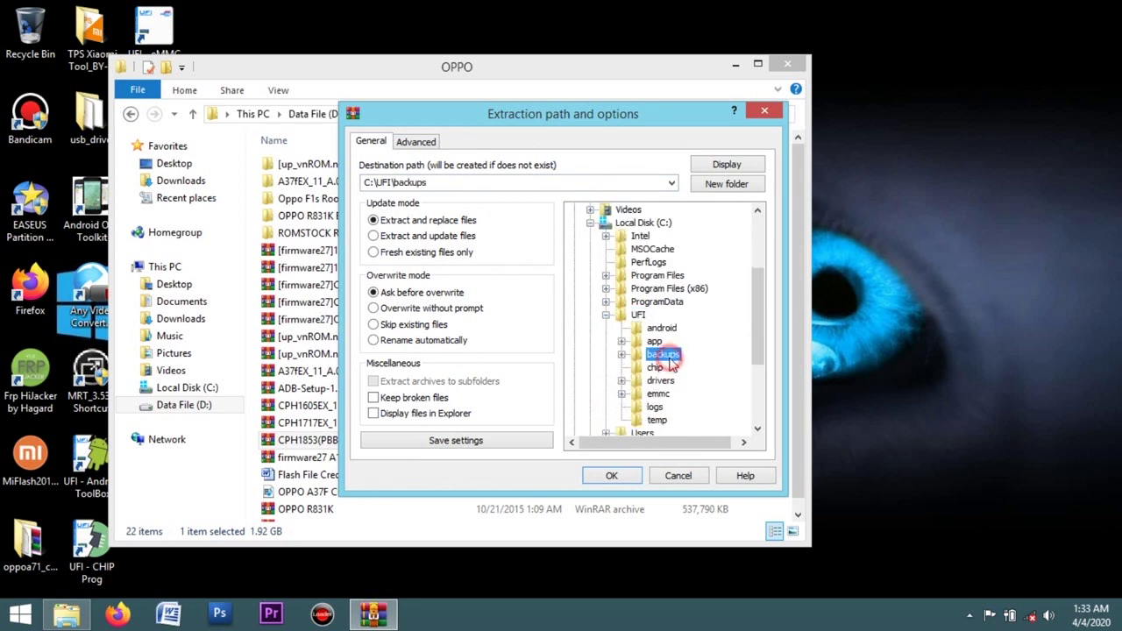
{"action": "left_click", "coordinate": [622, 355]}
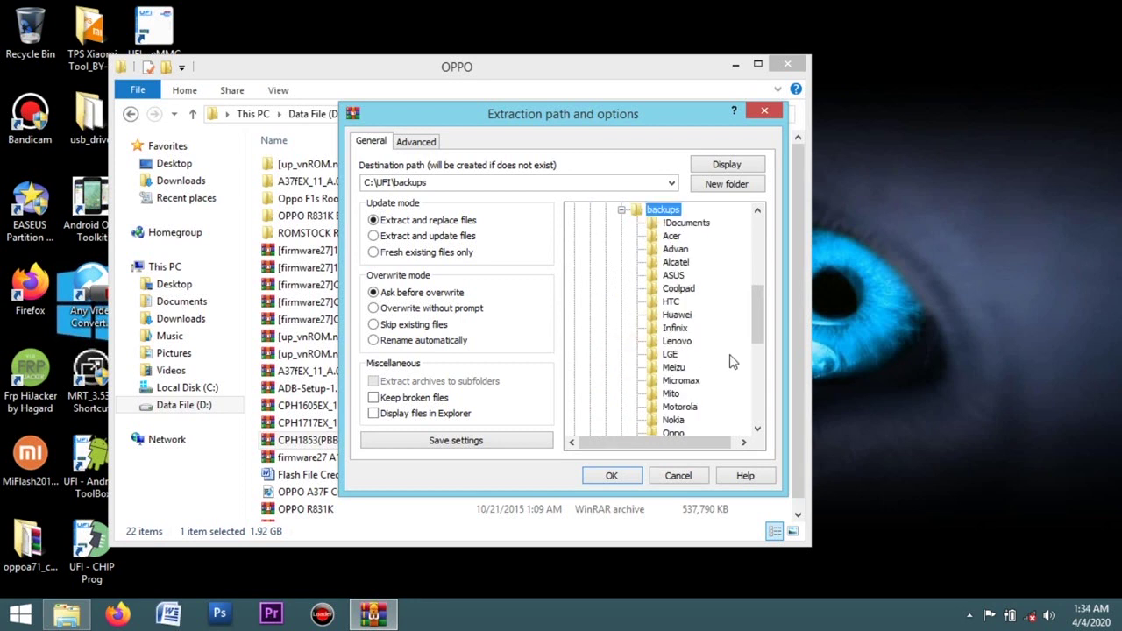
{"action": "left_click_drag", "start_coordinate": [759, 321], "coordinate": [760, 343]}
{"action": "left_click", "coordinate": [674, 341]}
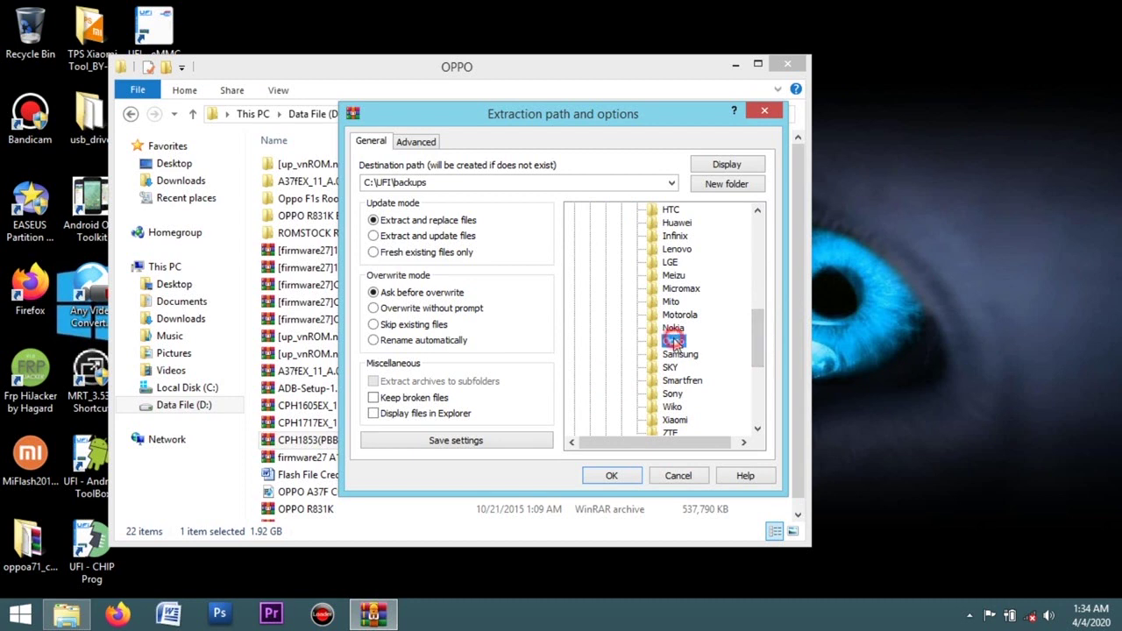
{"action": "left_click", "coordinate": [611, 478]}
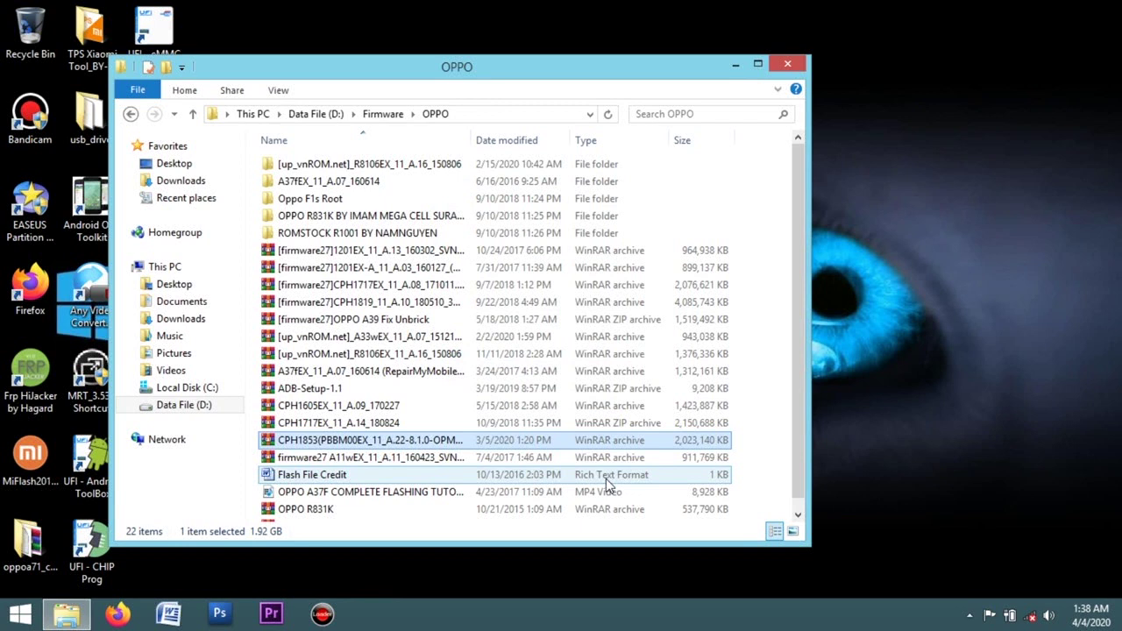
Open the C:\UFI\backups\Oppo folder to check the extraction output
{"action": "left_click", "coordinate": [167, 388]}
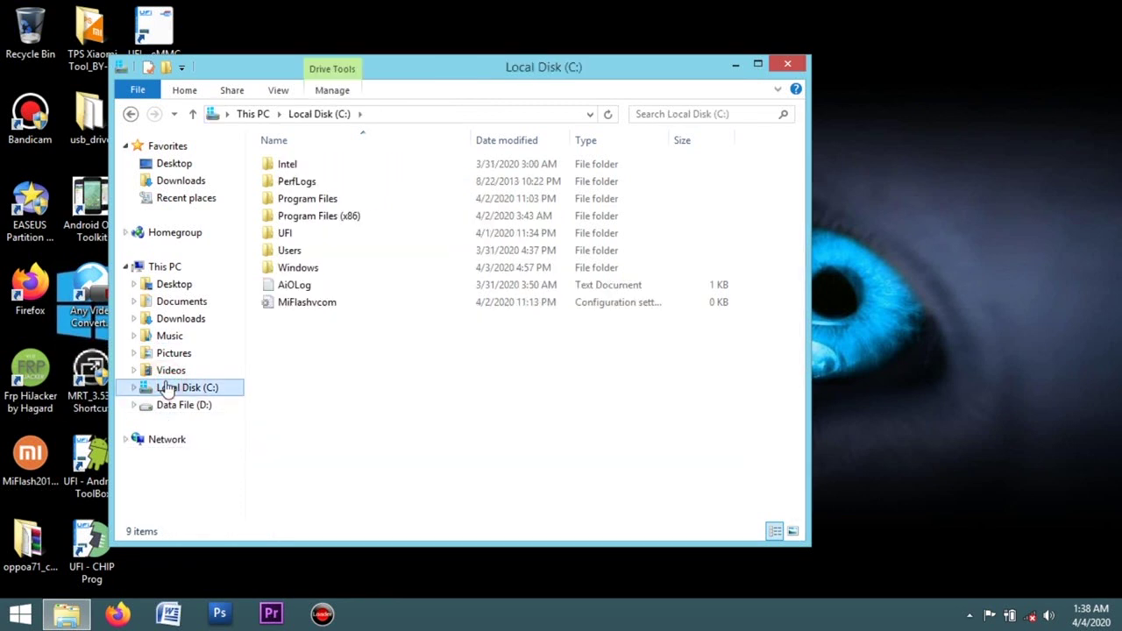
{"action": "double_click", "coordinate": [331, 236]}
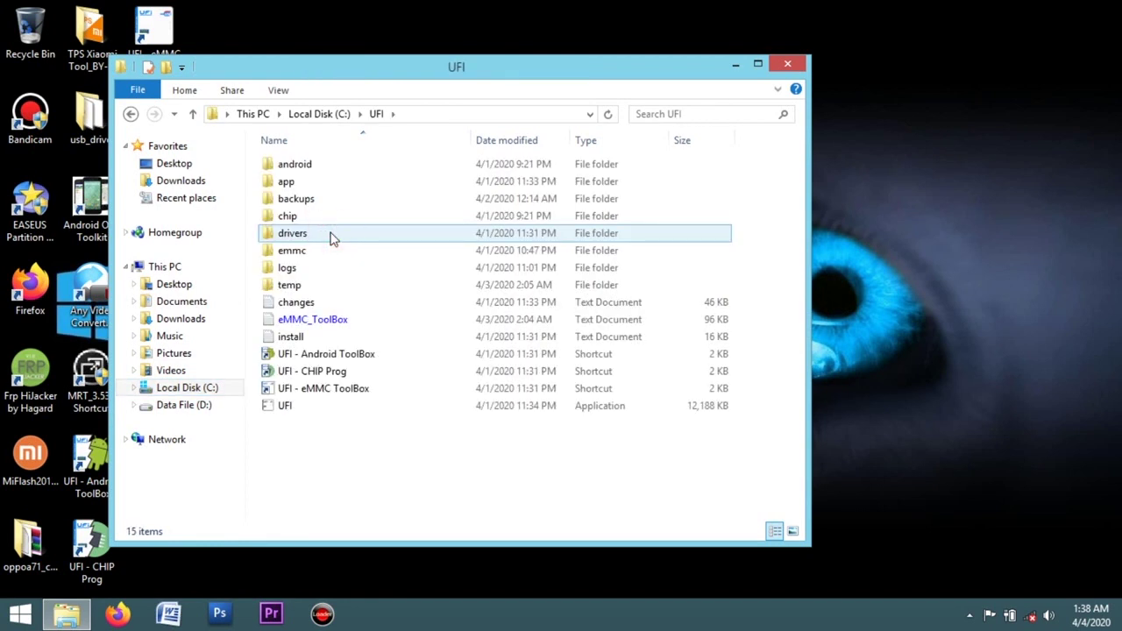
{"action": "double_click", "coordinate": [324, 198]}
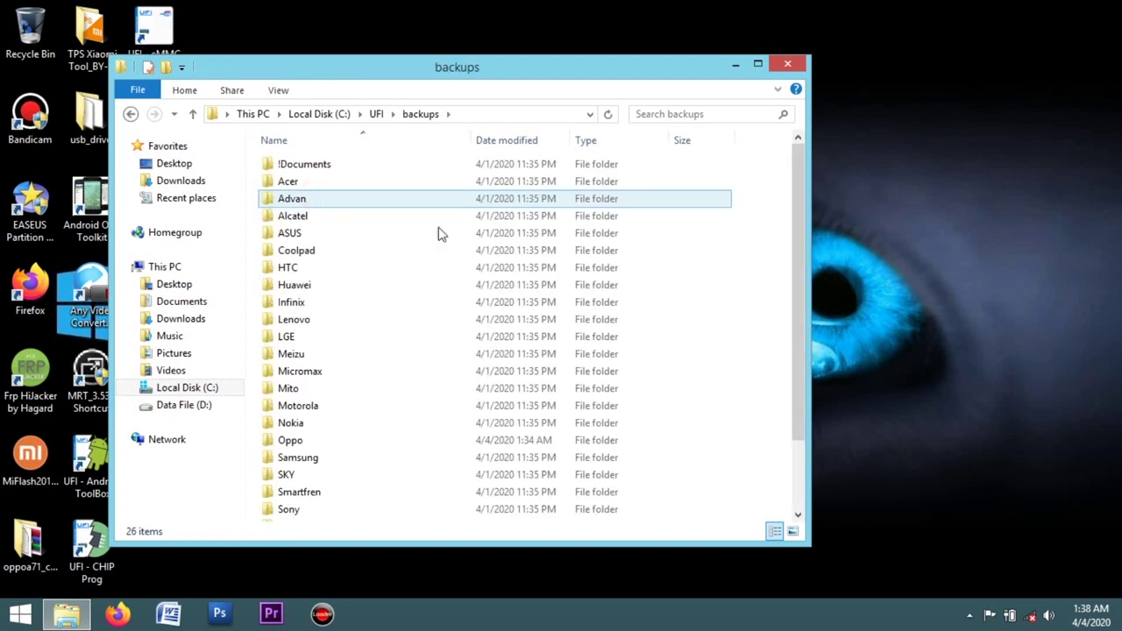
{"action": "left_click_drag", "start_coordinate": [799, 249], "coordinate": [809, 325]}
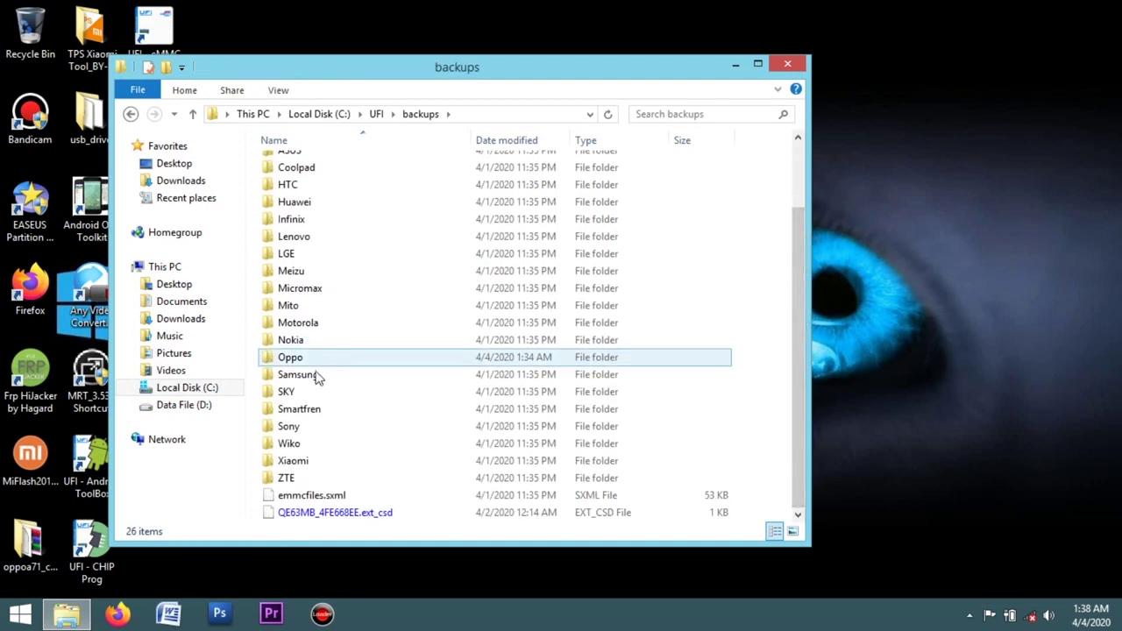
{"action": "double_click", "coordinate": [312, 359]}
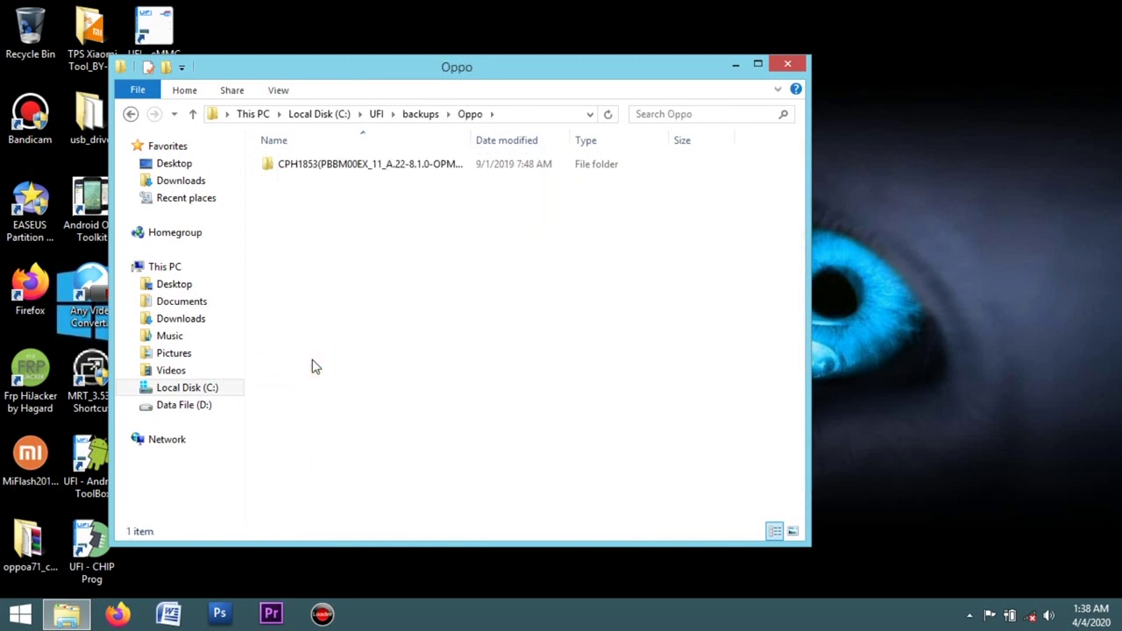
Inspect the dump files in the extracted CPH1853 folder and the partition images in its user_part subfolder
{"action": "left_click", "coordinate": [341, 167]}
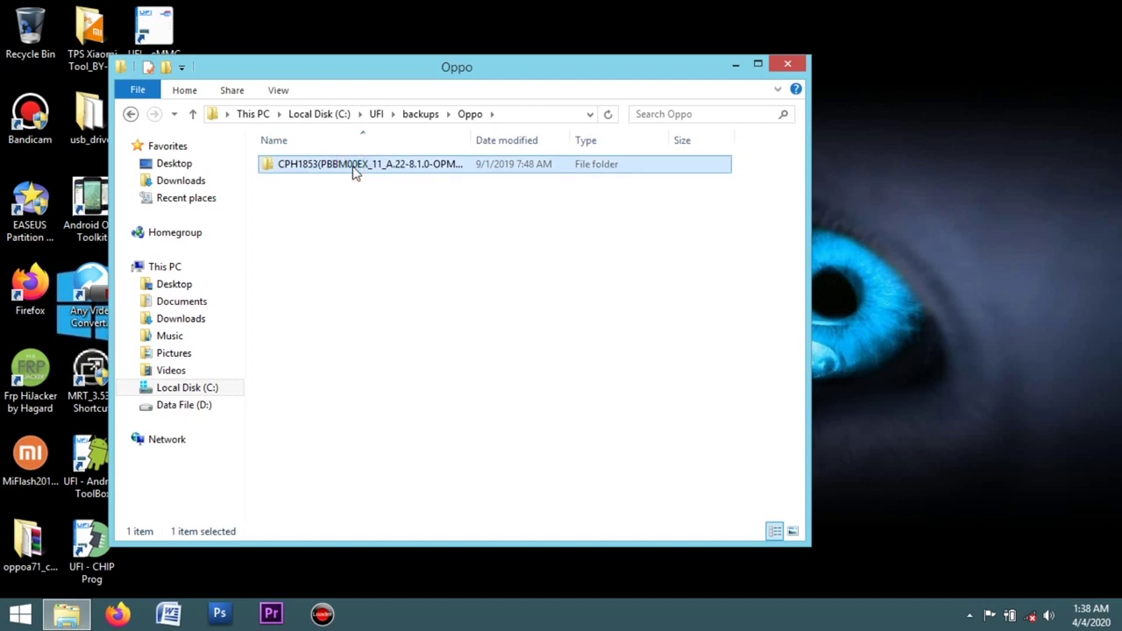
{"action": "double_click", "coordinate": [354, 171]}
{"action": "left_click", "coordinate": [336, 304]}
{"action": "left_click_drag", "start_coordinate": [326, 241], "coordinate": [324, 164]}
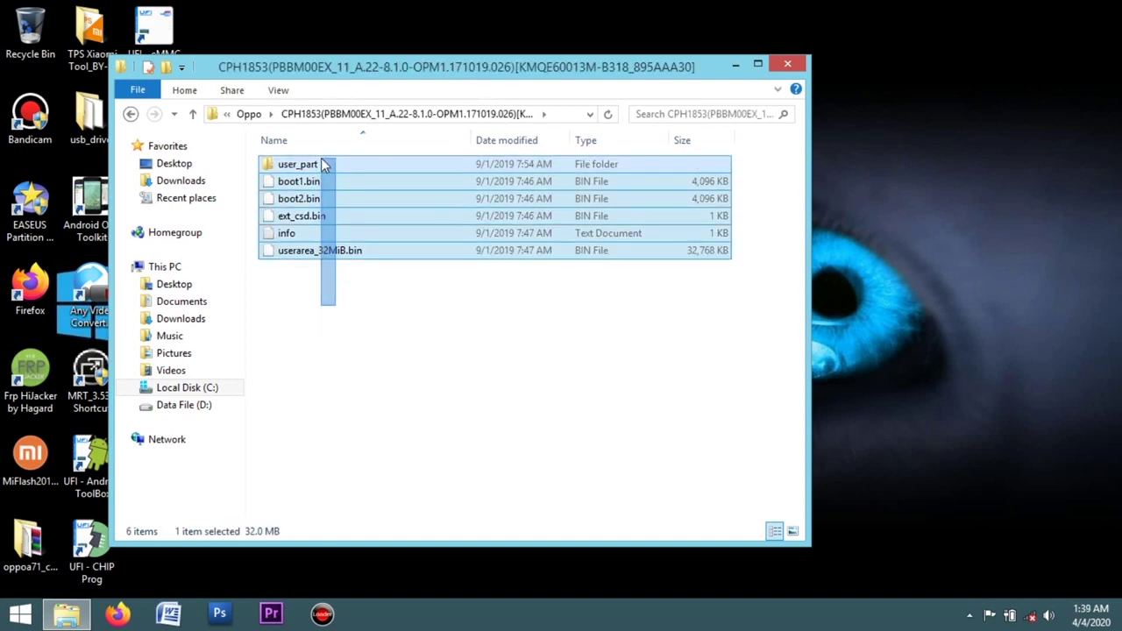
{"action": "left_click", "coordinate": [451, 348]}
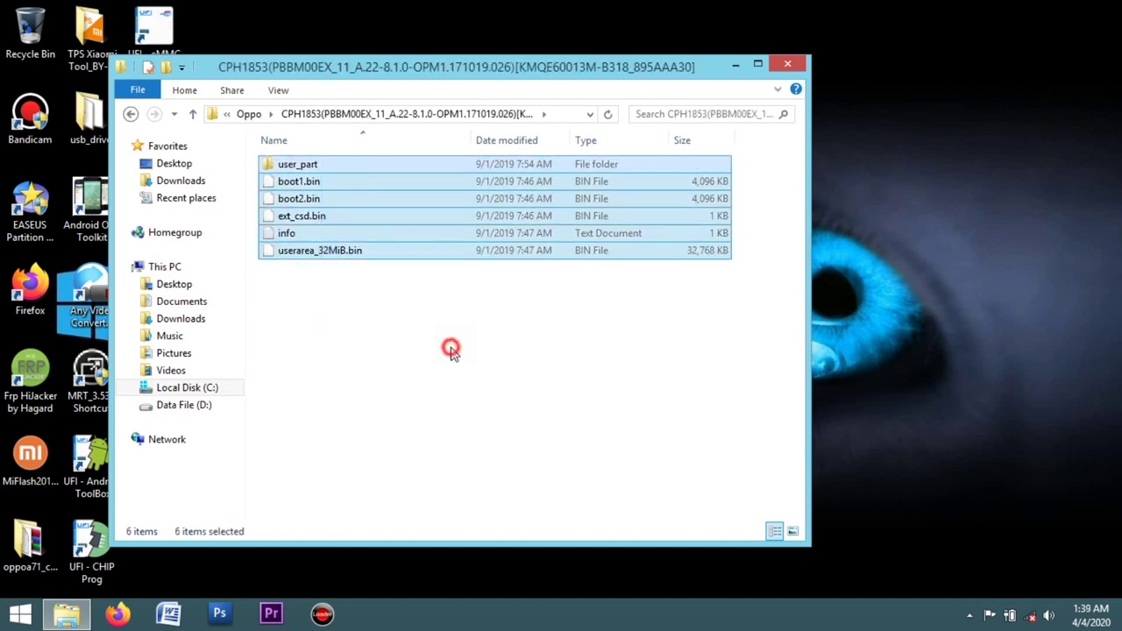
{"action": "double_click", "coordinate": [310, 166]}
{"action": "left_click_drag", "start_coordinate": [798, 195], "coordinate": [812, 137]}
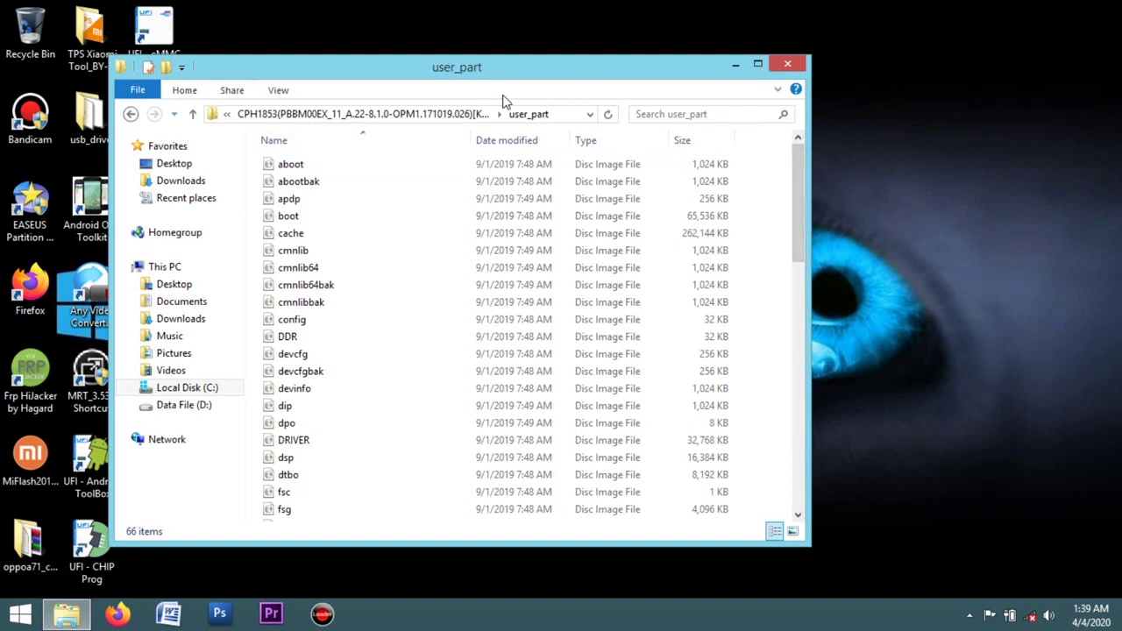
Go back to the Oppo backup folder and close the file browser window
{"action": "left_click", "coordinate": [130, 115]}
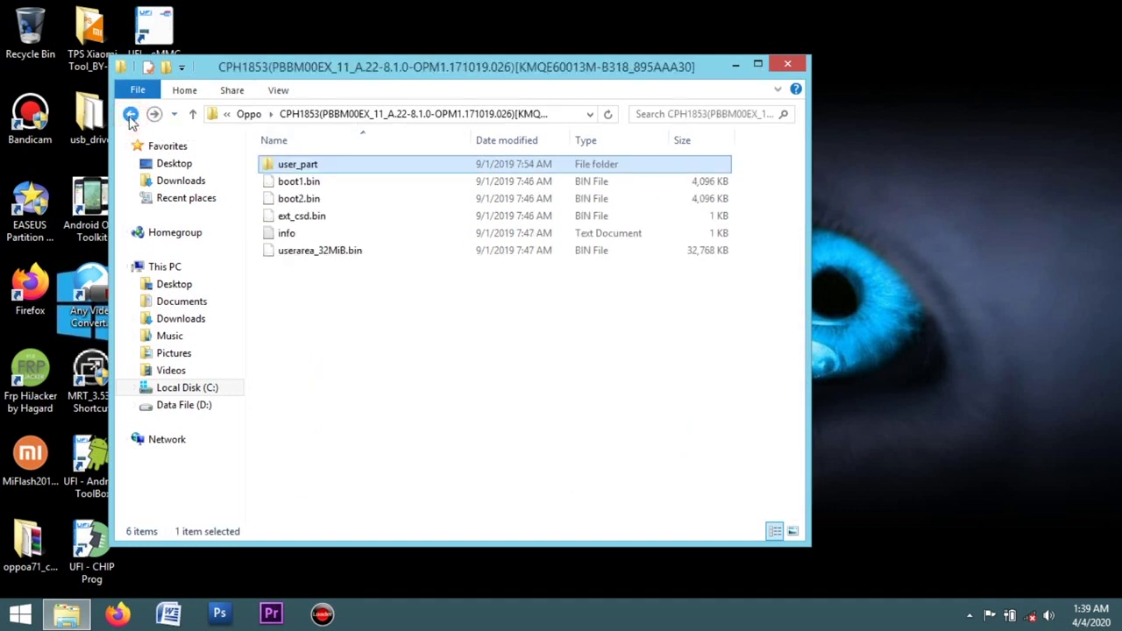
{"action": "left_click", "coordinate": [130, 115]}
{"action": "left_click", "coordinate": [380, 169]}
{"action": "left_click", "coordinate": [450, 273]}
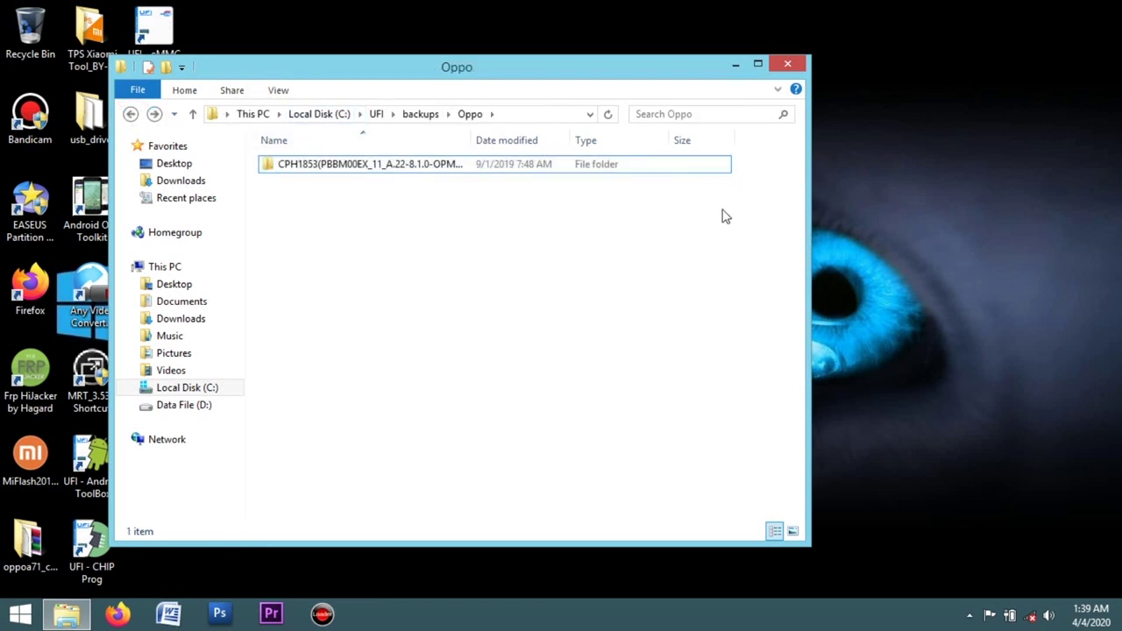
{"action": "left_click", "coordinate": [789, 66]}
{"action": "right_click", "coordinate": [496, 226]}
{"action": "left_click", "coordinate": [585, 279]}
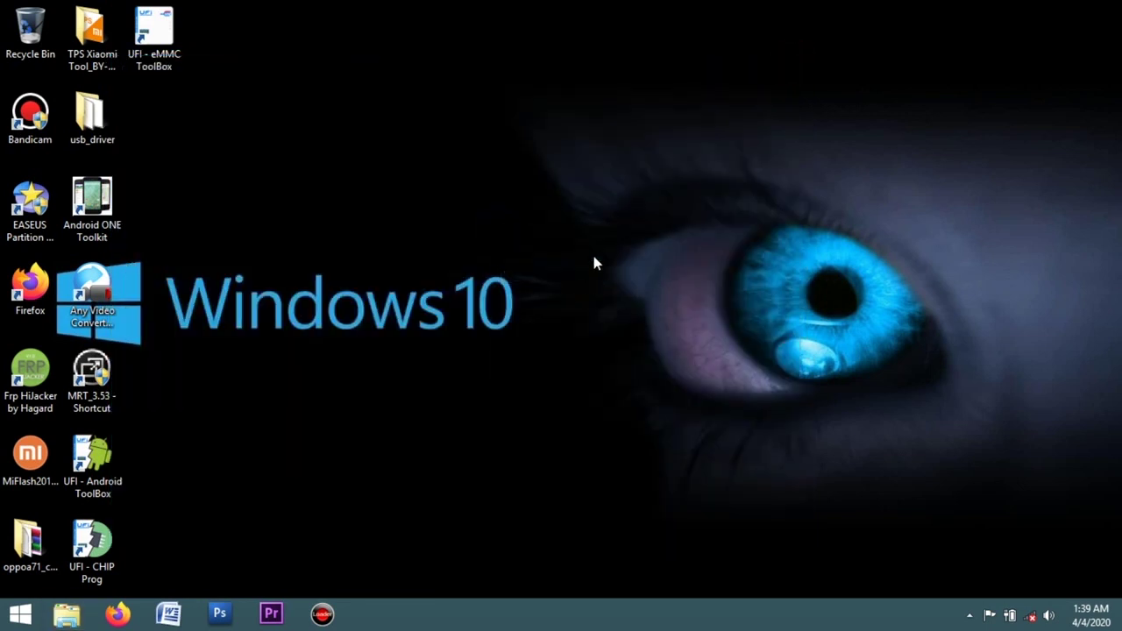
{"action": "mouse_move", "coordinate": [562, 7]}
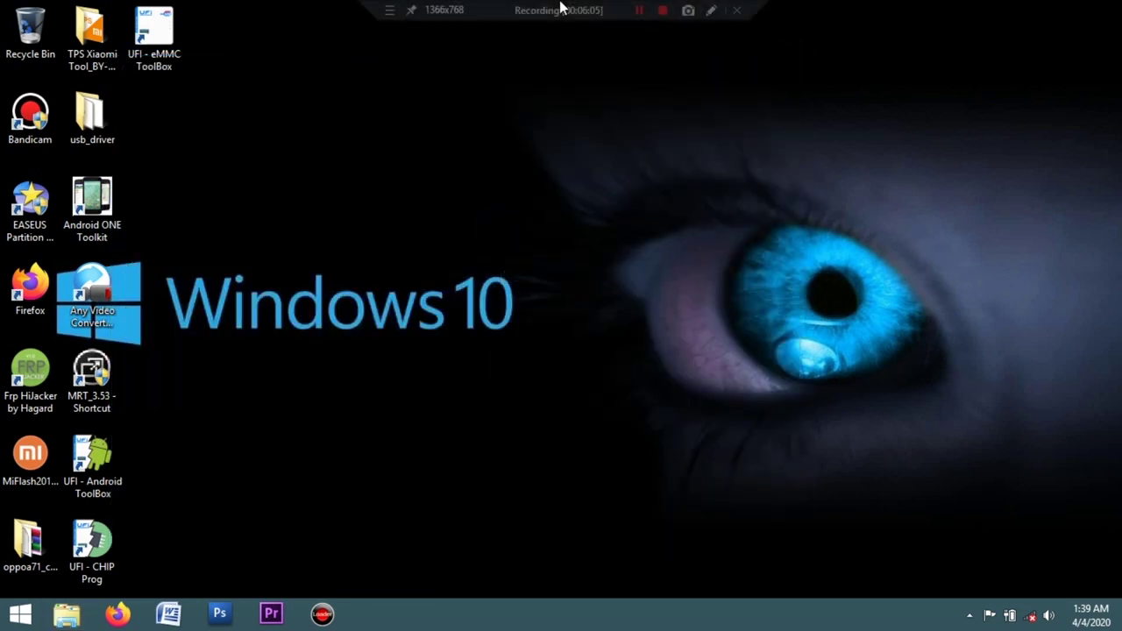
{"action": "left_click", "coordinate": [669, 12]}
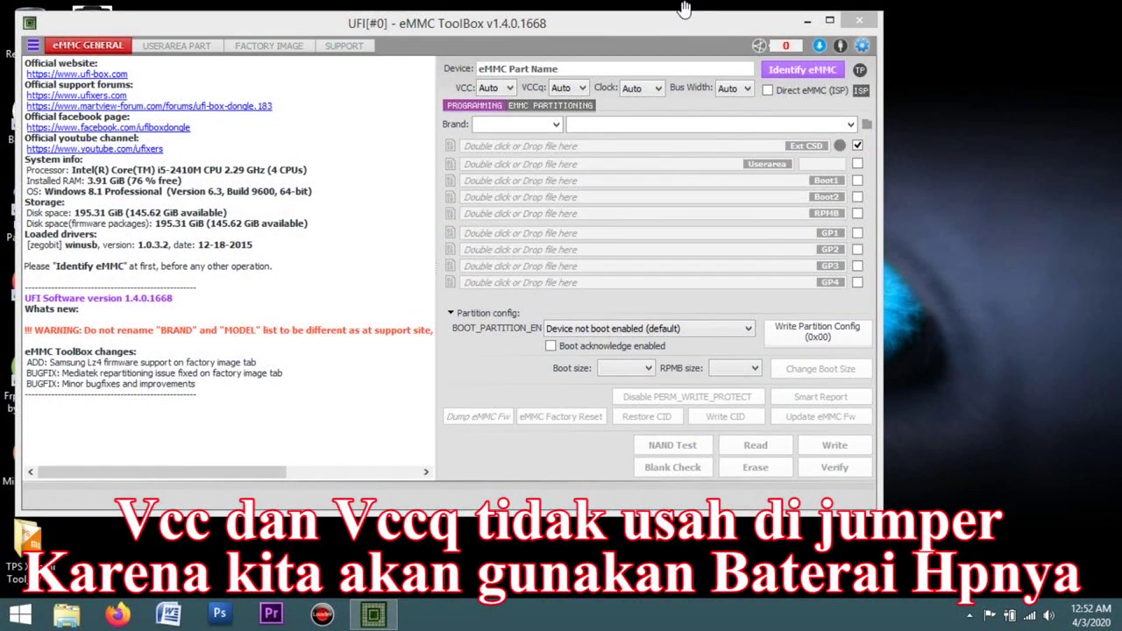
{"action": "left_click", "coordinate": [670, 26]}
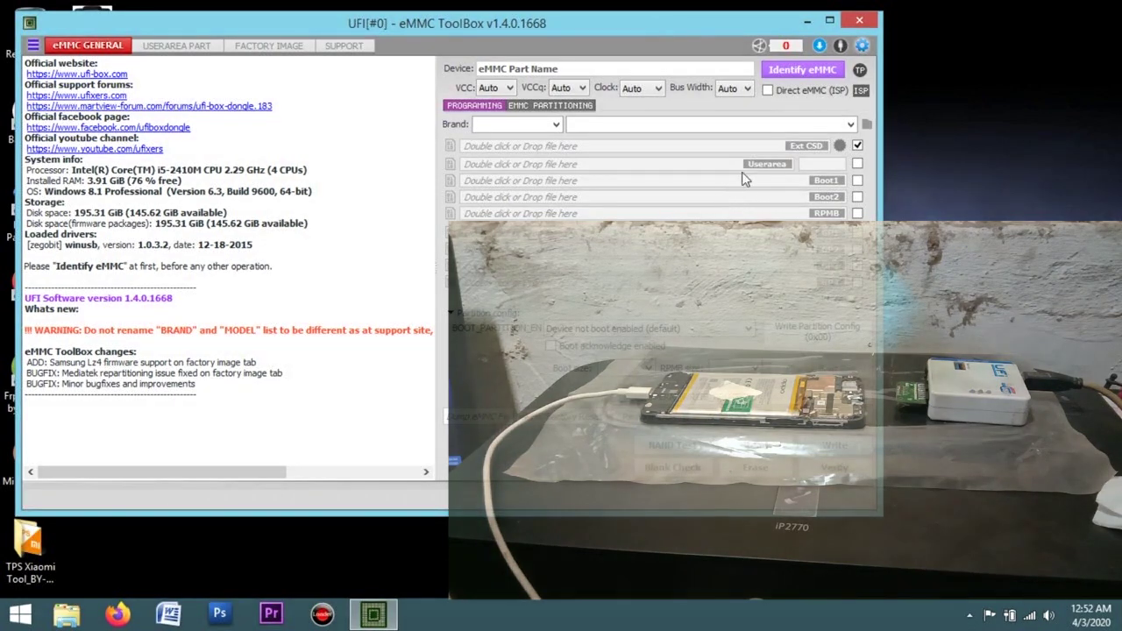
Enable Direct eMMC (ISP), identify the phone's eMMC, and review the Android system info in the log
{"action": "left_click", "coordinate": [768, 91]}
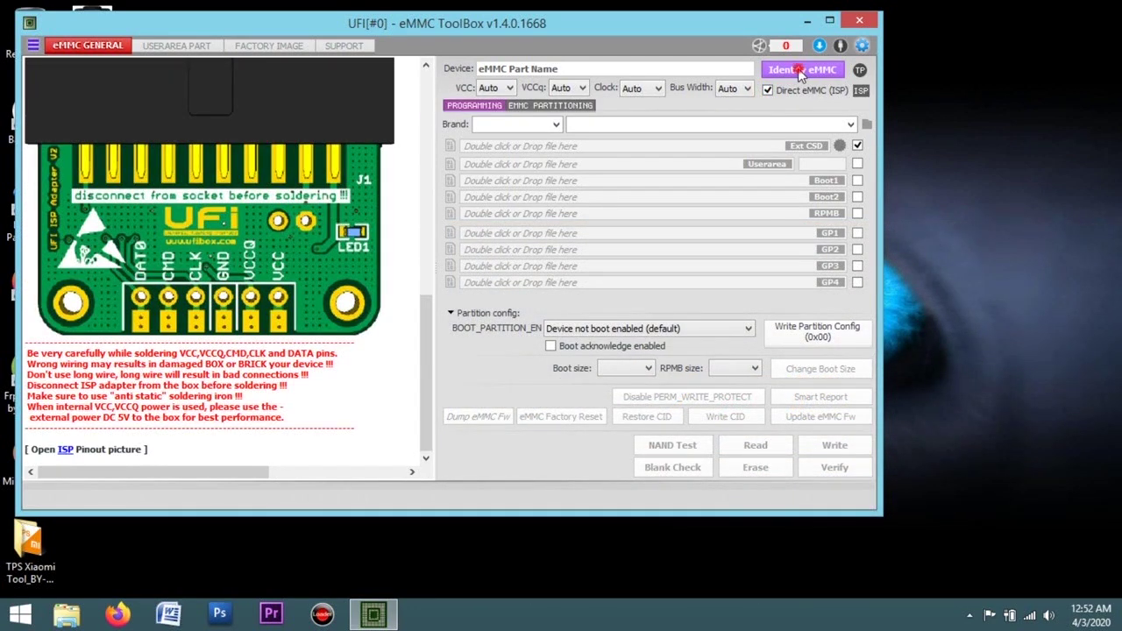
{"action": "left_click", "coordinate": [798, 68]}
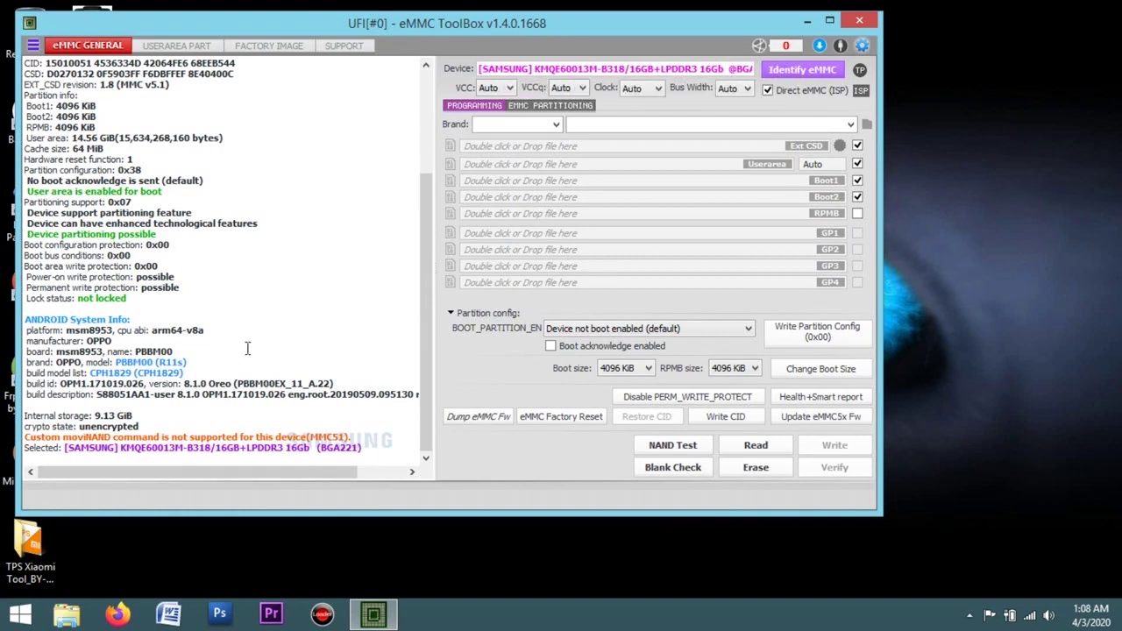
{"action": "left_click_drag", "start_coordinate": [417, 412], "coordinate": [12, 355]}
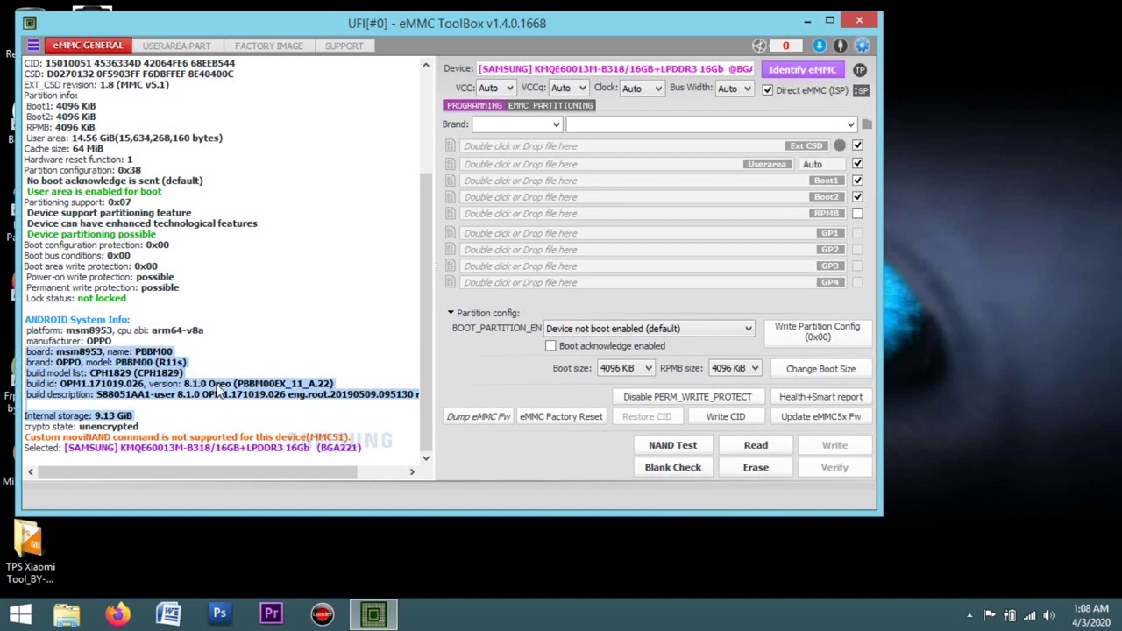
{"action": "left_click", "coordinate": [248, 397]}
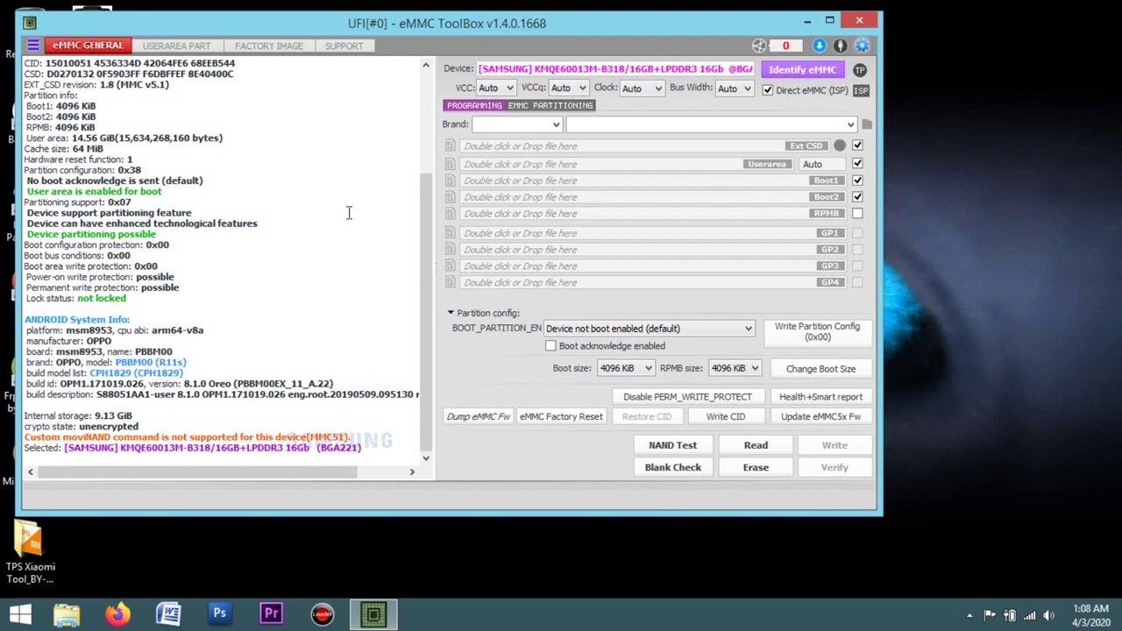
In the user area partition list, select the red-marked partitions oppodycnvbk, oppostanvbk, modemst1, modemst2, persist and opporeserve2
{"action": "left_click", "coordinate": [180, 47]}
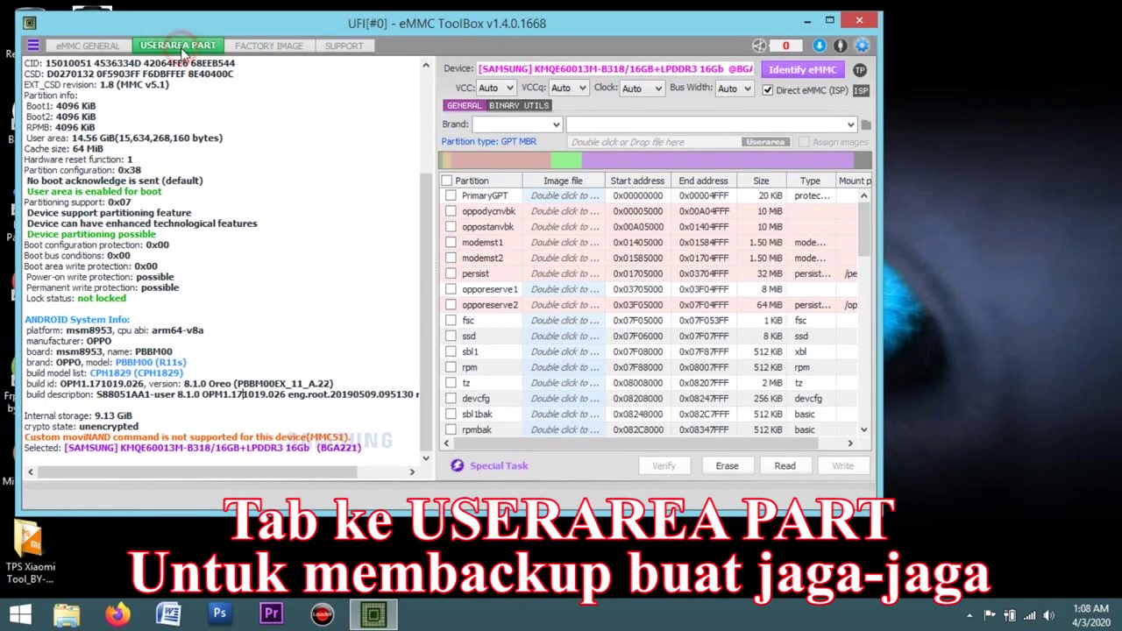
{"action": "left_click", "coordinate": [451, 211]}
{"action": "left_click", "coordinate": [451, 227]}
{"action": "left_click", "coordinate": [451, 246]}
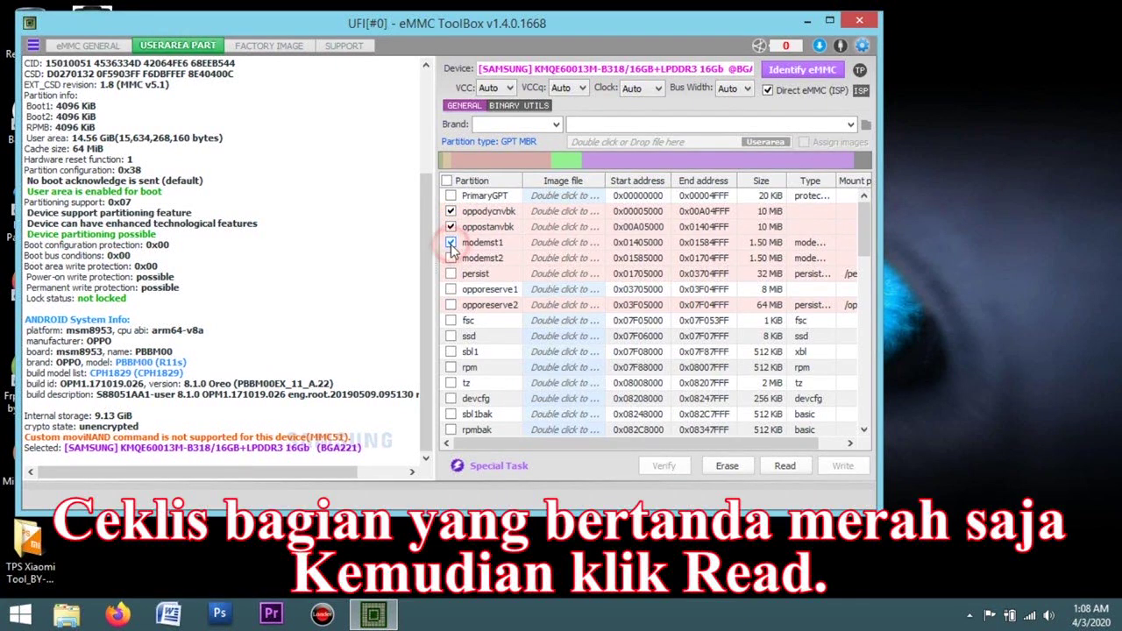
{"action": "left_click", "coordinate": [452, 259]}
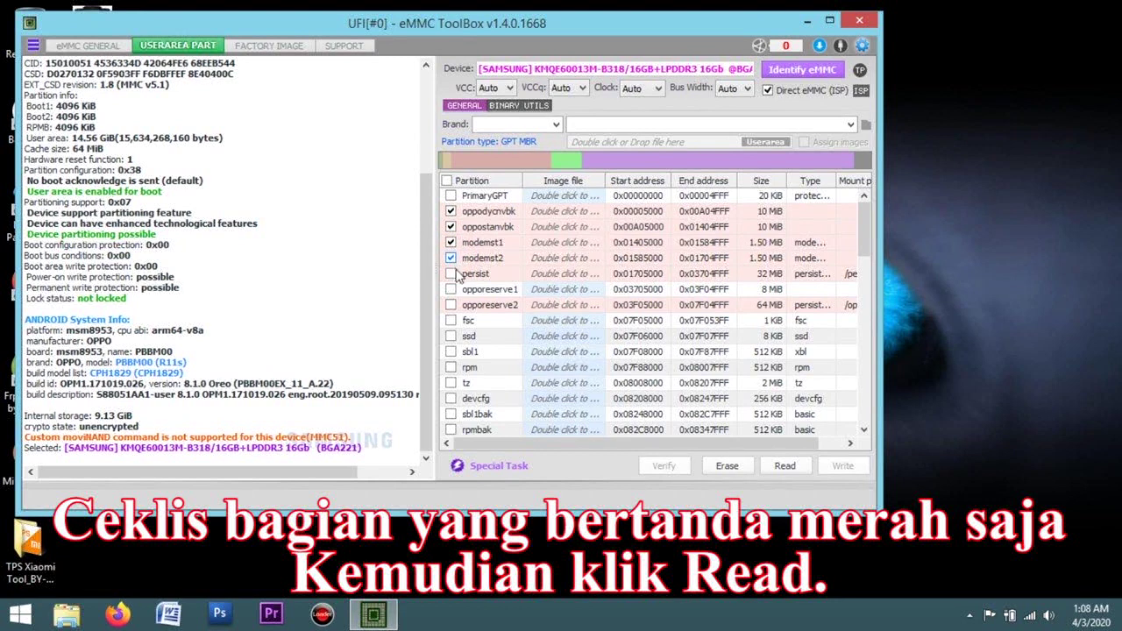
{"action": "left_click", "coordinate": [451, 274]}
{"action": "left_click", "coordinate": [451, 306]}
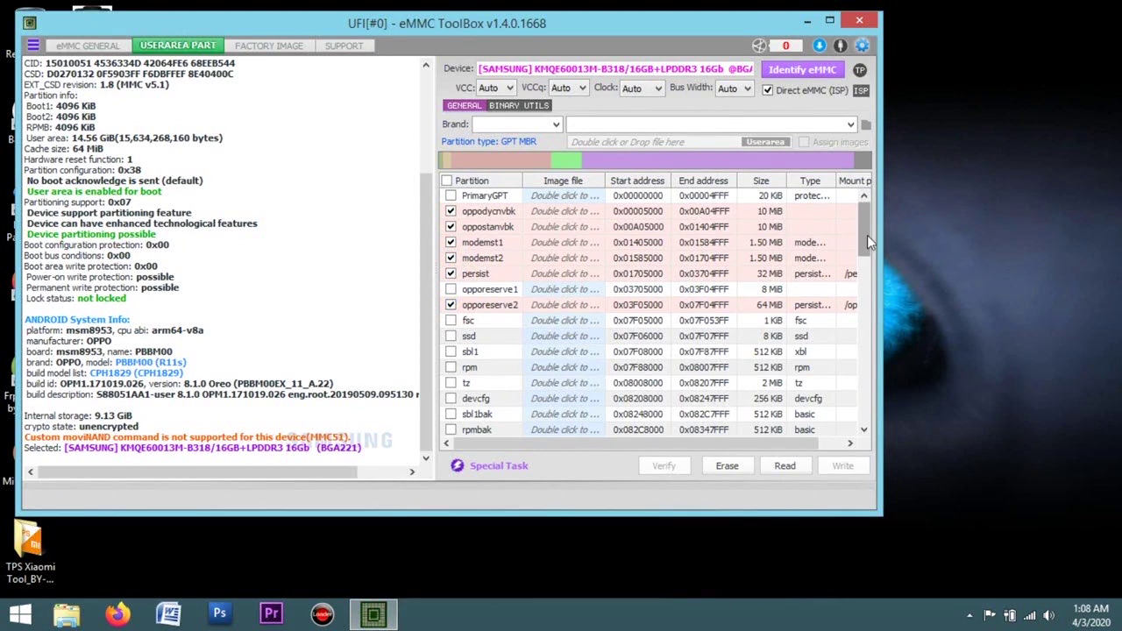
Add the red-marked fsg, modem and config partitions to the selection and read all selected partitions as a backup
{"action": "left_click_drag", "start_coordinate": [867, 235], "coordinate": [867, 298]}
{"action": "left_click", "coordinate": [451, 245]}
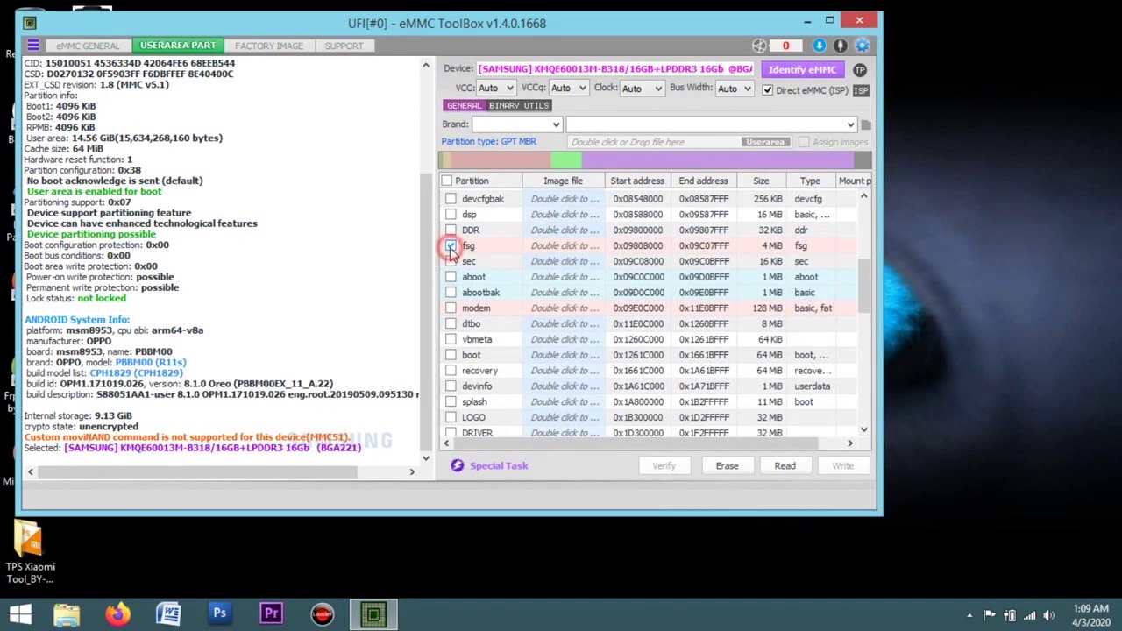
{"action": "left_click", "coordinate": [452, 309]}
{"action": "left_click_drag", "start_coordinate": [863, 286], "coordinate": [866, 327]}
{"action": "left_click", "coordinate": [451, 312]}
{"action": "left_click_drag", "start_coordinate": [866, 310], "coordinate": [861, 199]}
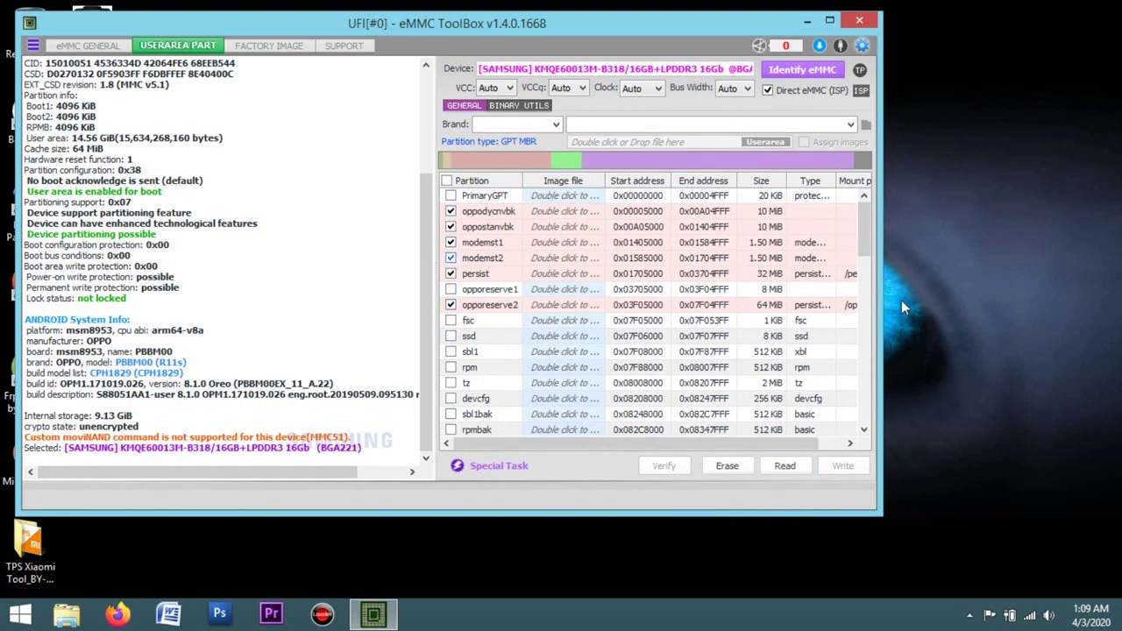
{"action": "left_click", "coordinate": [787, 470]}
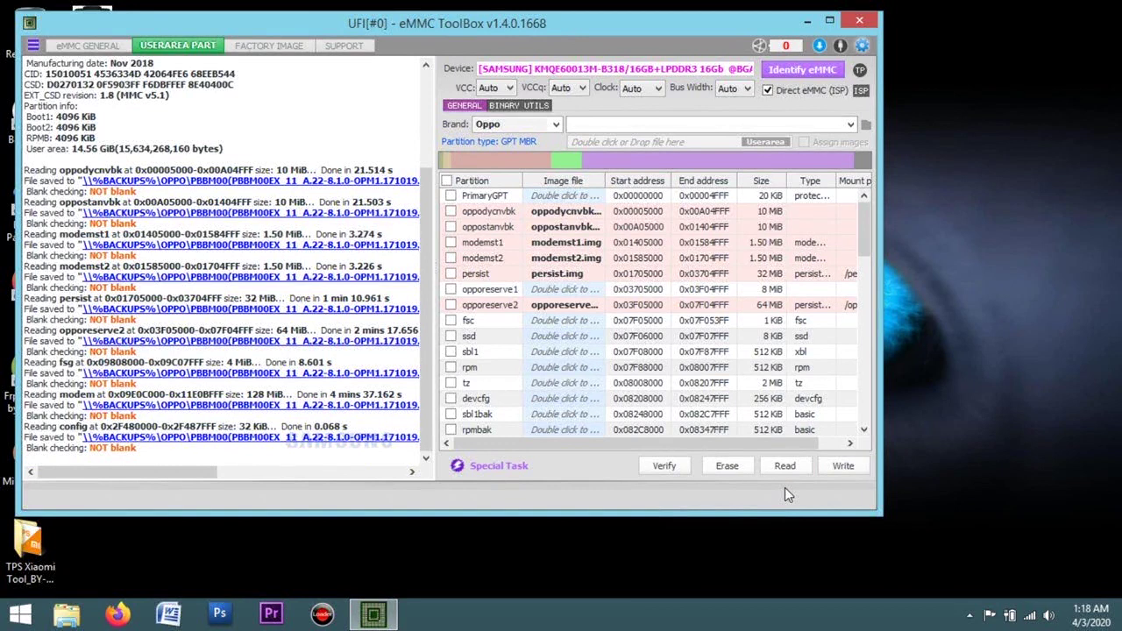
Re-identify the eMMC, perform an eMMC Factory Reset with the erase confirmed, and identify the chip again
{"action": "left_click", "coordinate": [800, 72]}
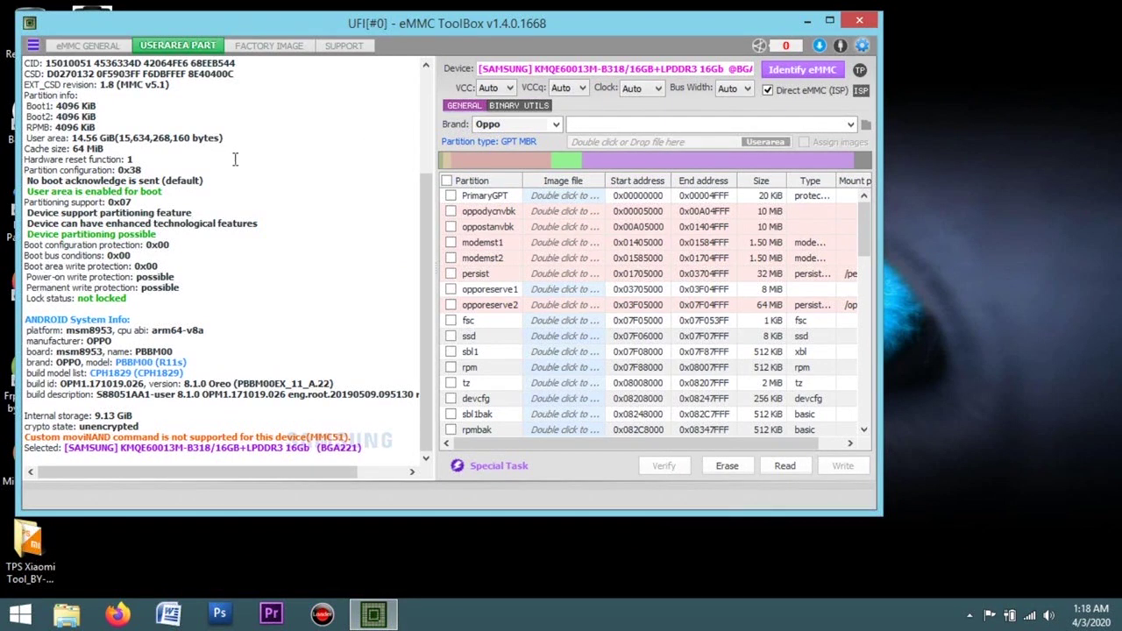
{"action": "left_click", "coordinate": [91, 46]}
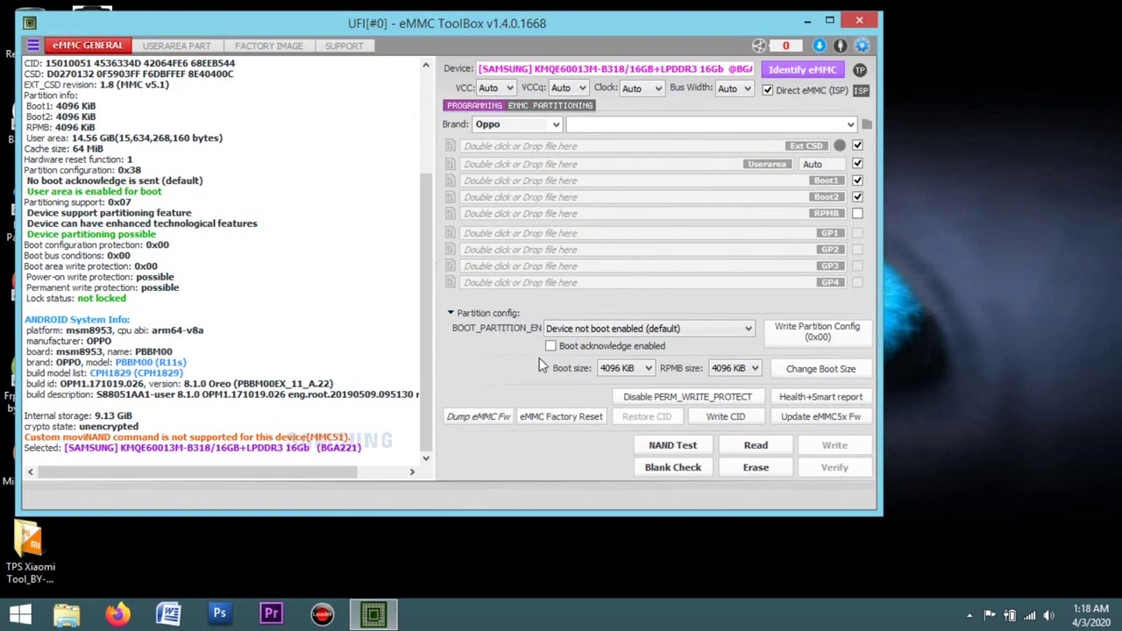
{"action": "left_click", "coordinate": [553, 419]}
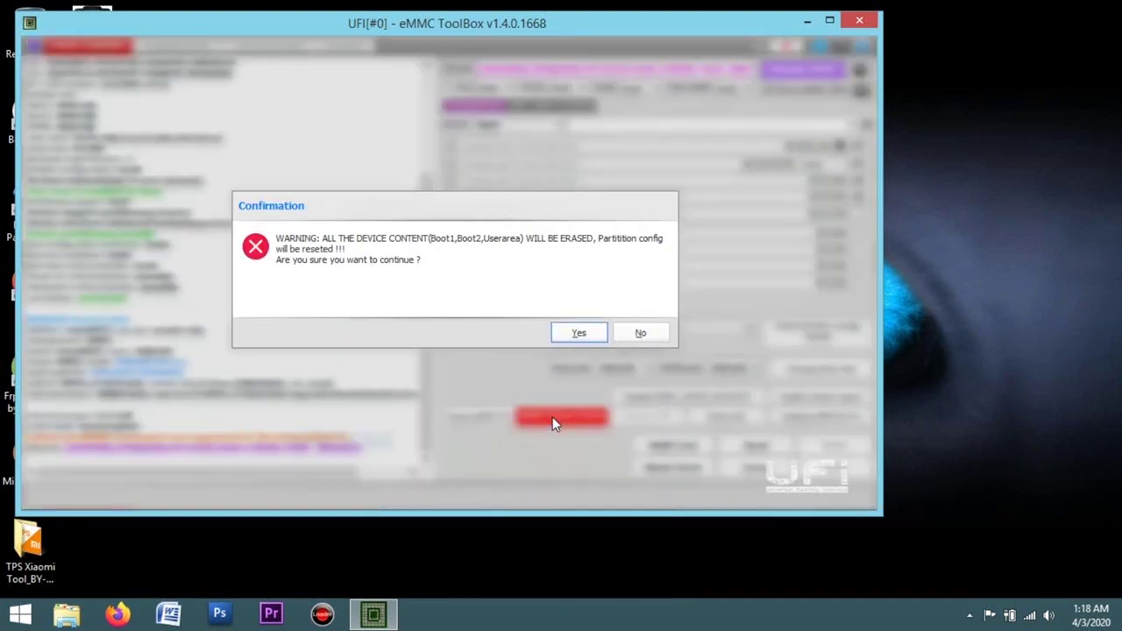
{"action": "left_click", "coordinate": [576, 331]}
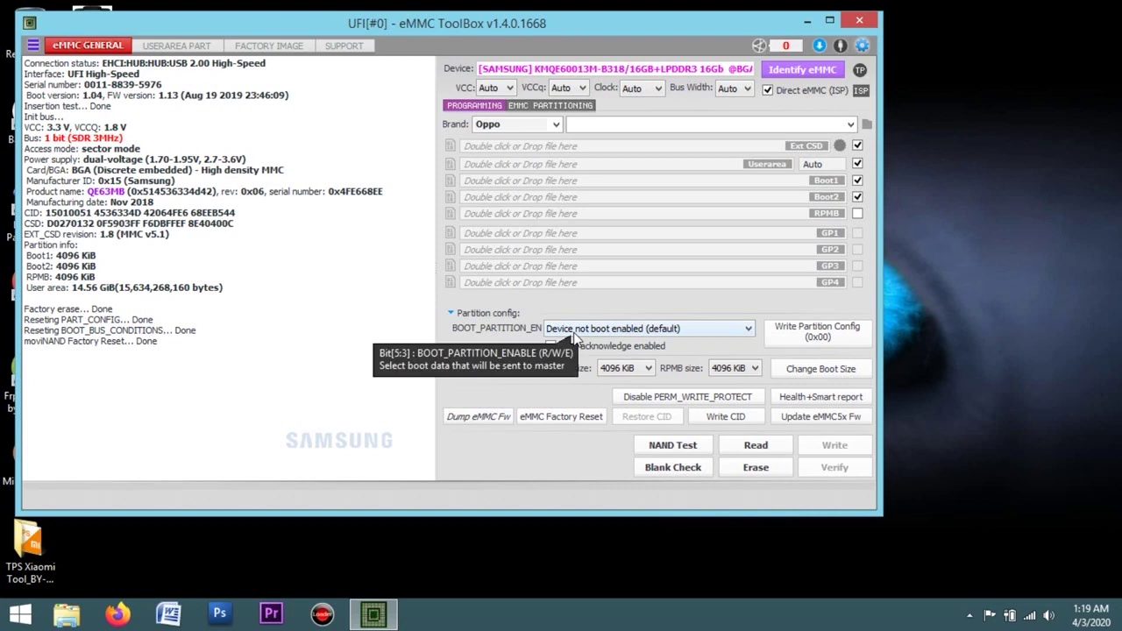
{"action": "left_click_drag", "start_coordinate": [163, 343], "coordinate": [23, 309]}
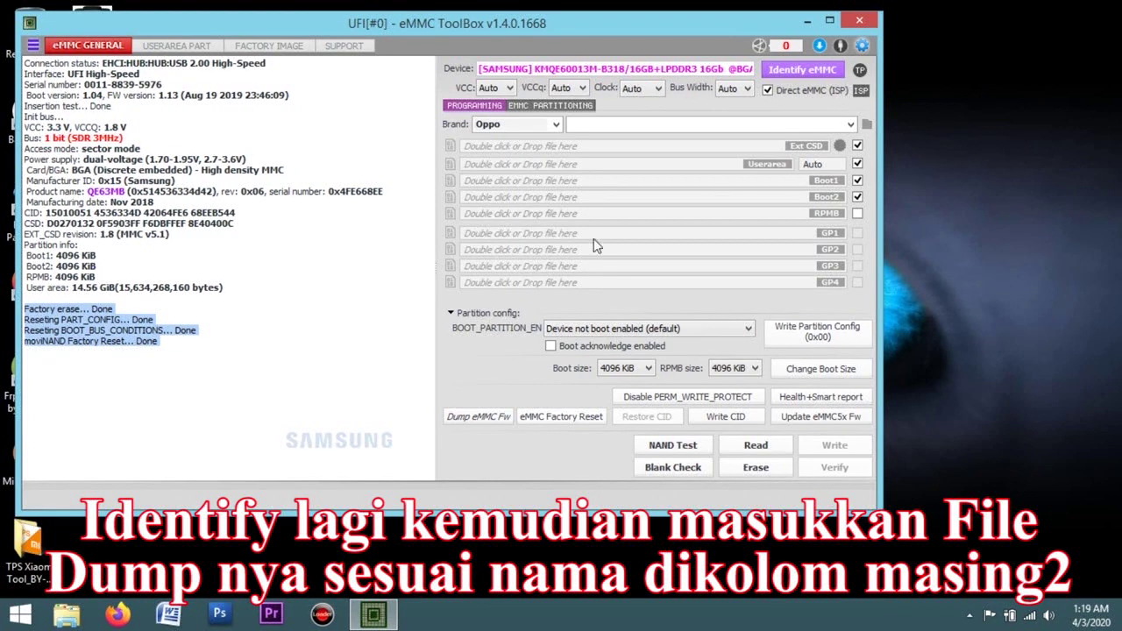
{"action": "left_click", "coordinate": [791, 70]}
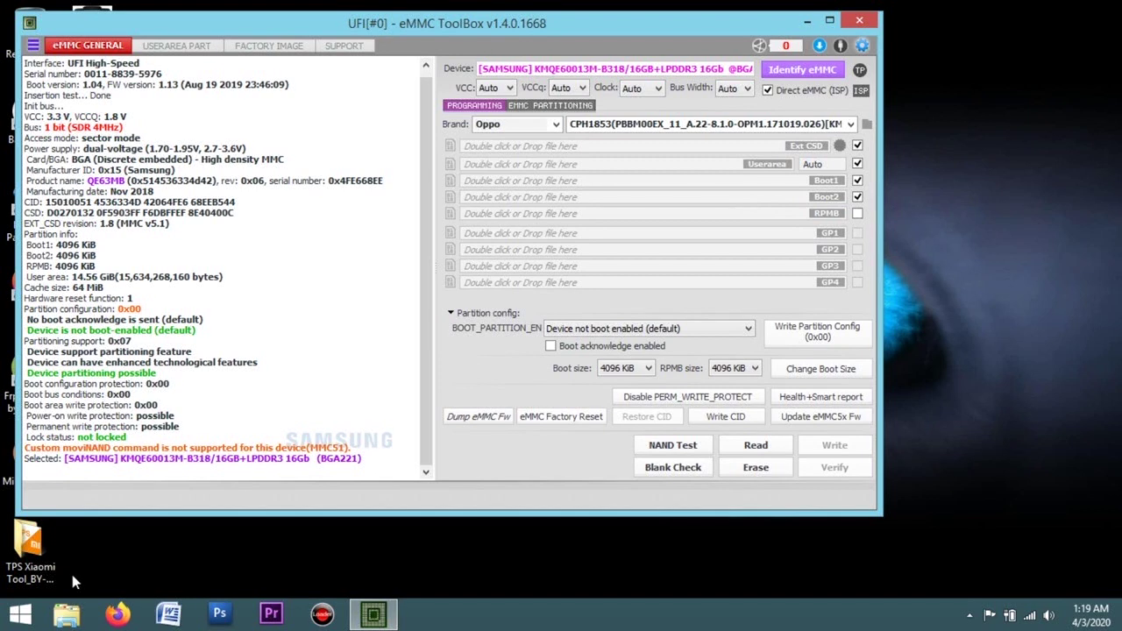
Open File Explorer beside the flashing tool and browse to the CPH1853 dump folder in C:\UFI\backups\Oppo
{"action": "left_click", "coordinate": [67, 613]}
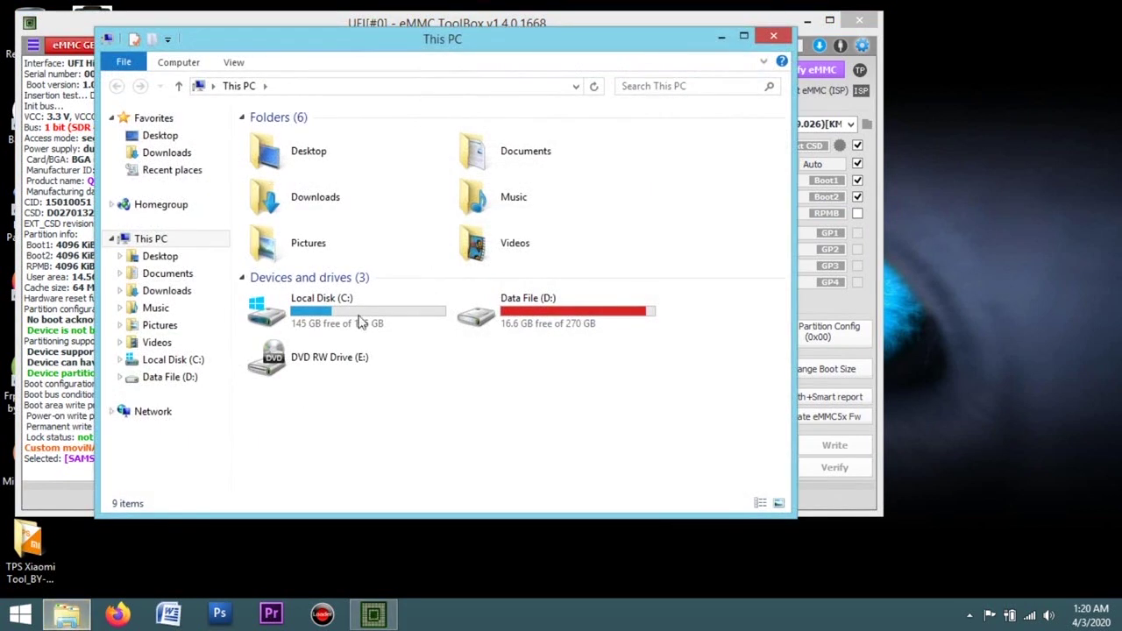
{"action": "left_click_drag", "start_coordinate": [494, 37], "coordinate": [635, 239]}
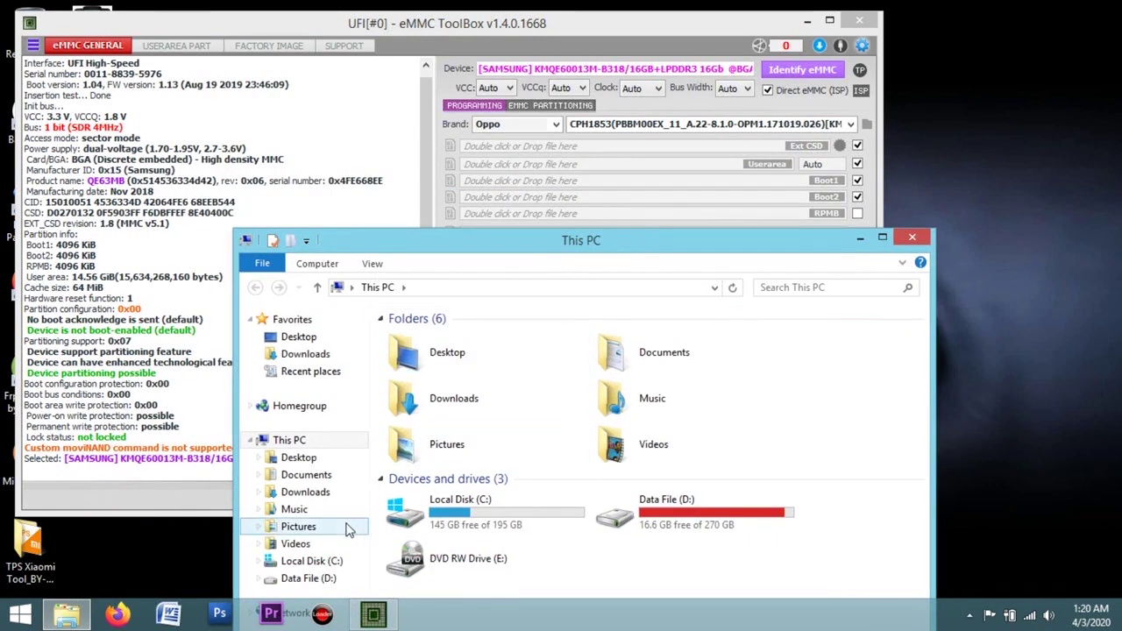
{"action": "left_click", "coordinate": [321, 561]}
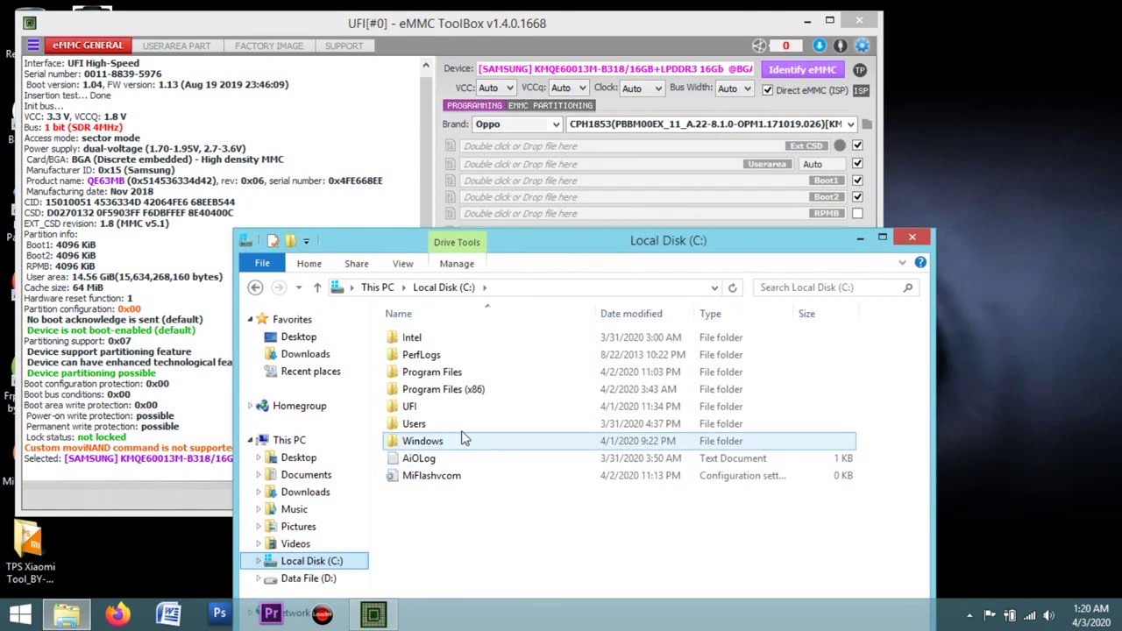
{"action": "double_click", "coordinate": [453, 408]}
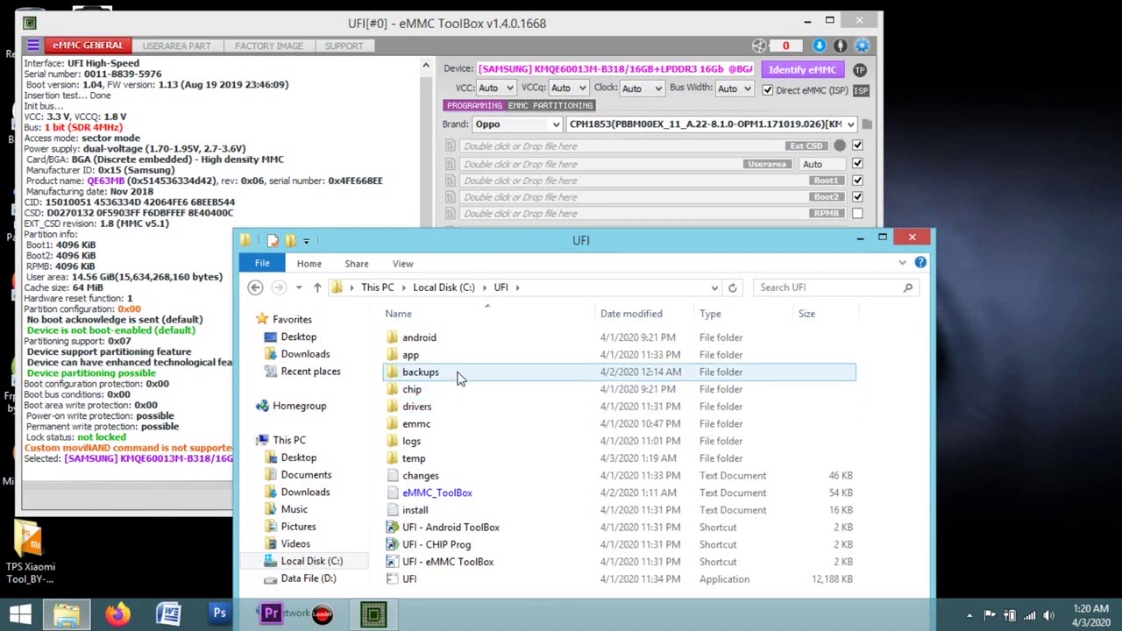
{"action": "double_click", "coordinate": [457, 372]}
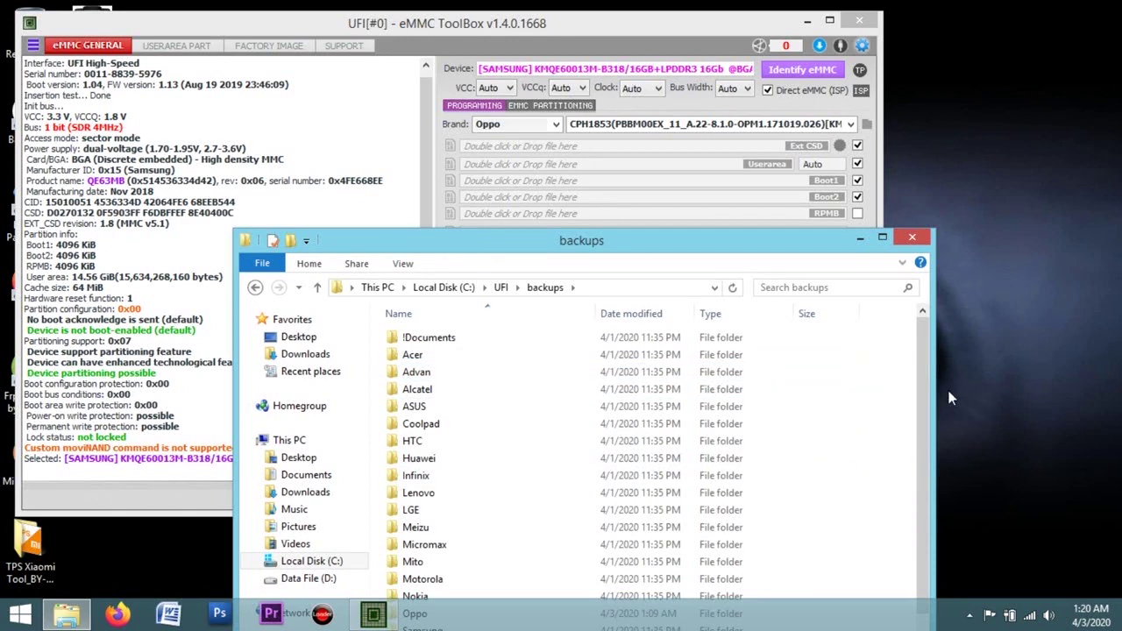
{"action": "left_click", "coordinate": [918, 368]}
{"action": "left_click_drag", "start_coordinate": [918, 368], "coordinate": [920, 429]}
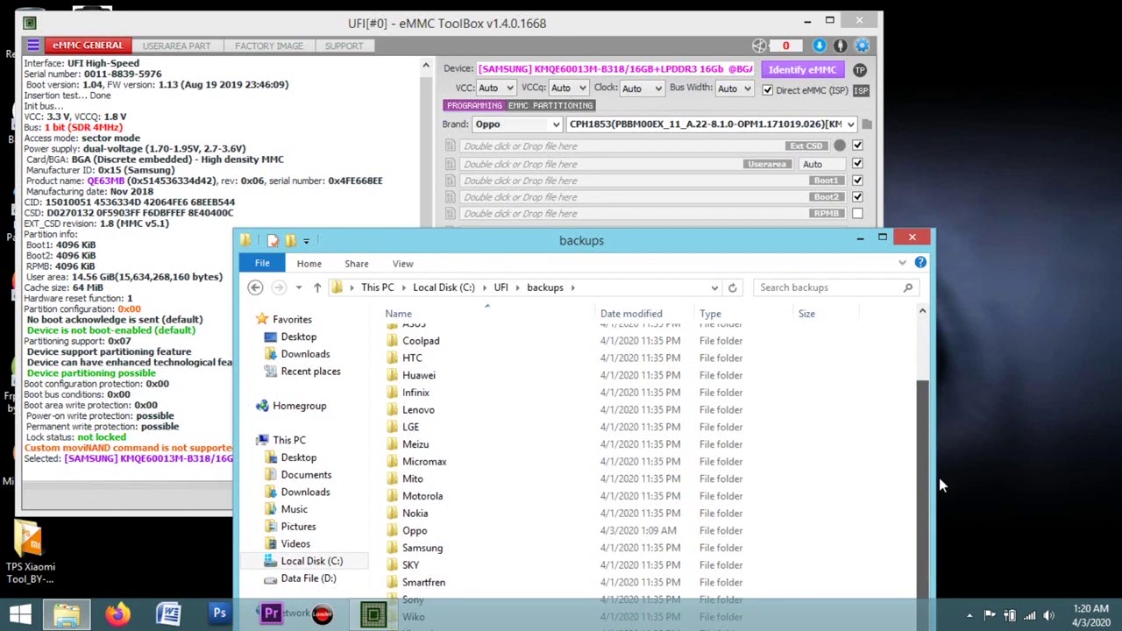
{"action": "double_click", "coordinate": [514, 534]}
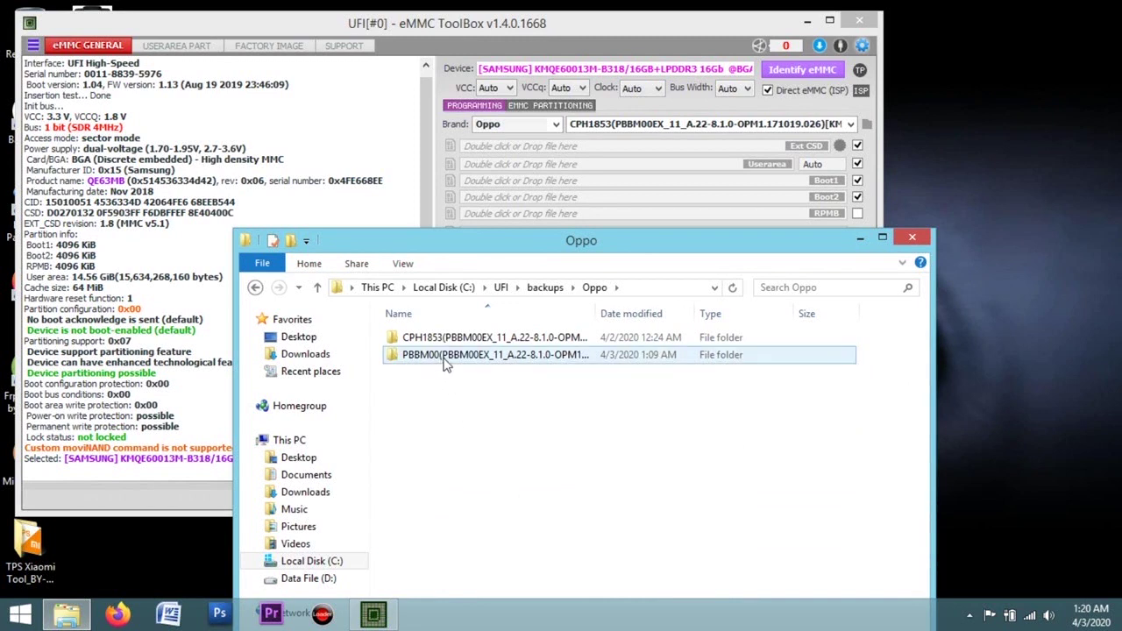
{"action": "left_click", "coordinate": [458, 346]}
{"action": "left_click", "coordinate": [473, 344]}
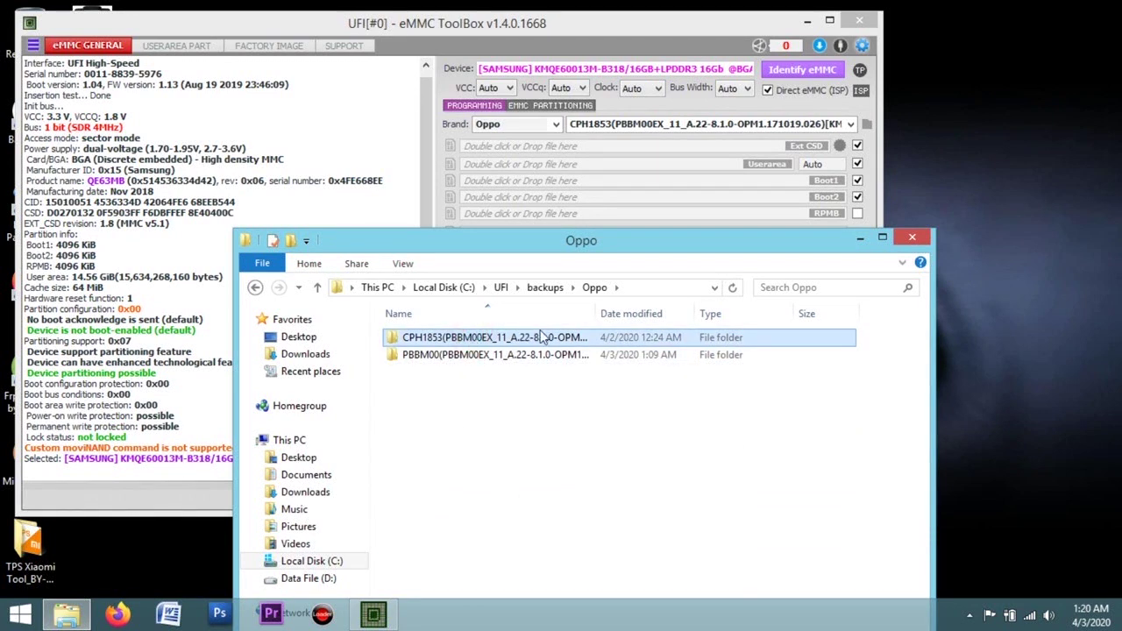
{"action": "double_click", "coordinate": [497, 340]}
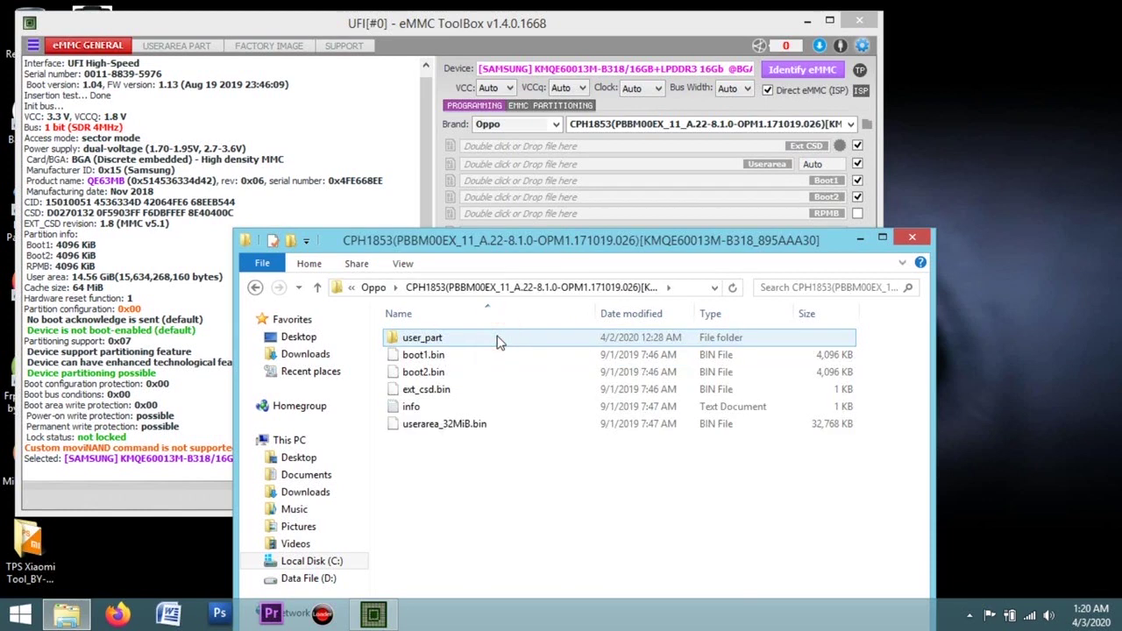
Load boot1.bin, boot2.bin and ext_csd.bin from the dump folder into the Boot1, Boot2 and Ext CSD slots, and minimize the folder window
{"action": "left_click", "coordinate": [464, 356]}
{"action": "left_click_drag", "start_coordinate": [462, 362], "coordinate": [653, 192]}
{"action": "left_click_drag", "start_coordinate": [648, 182], "coordinate": [647, 182]}
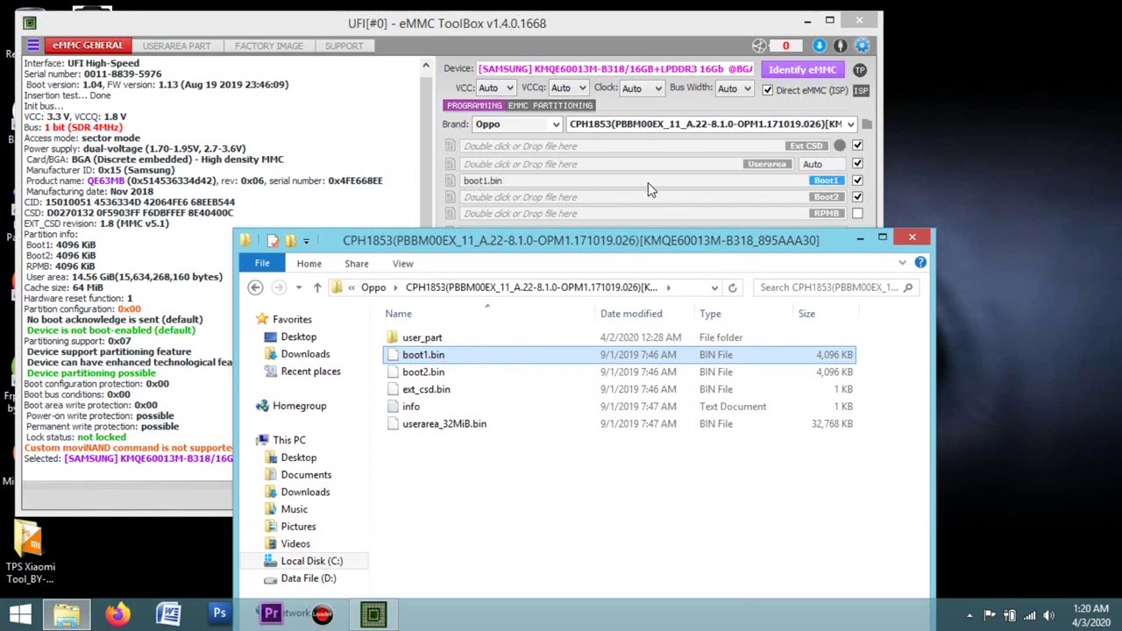
{"action": "left_click", "coordinate": [474, 376]}
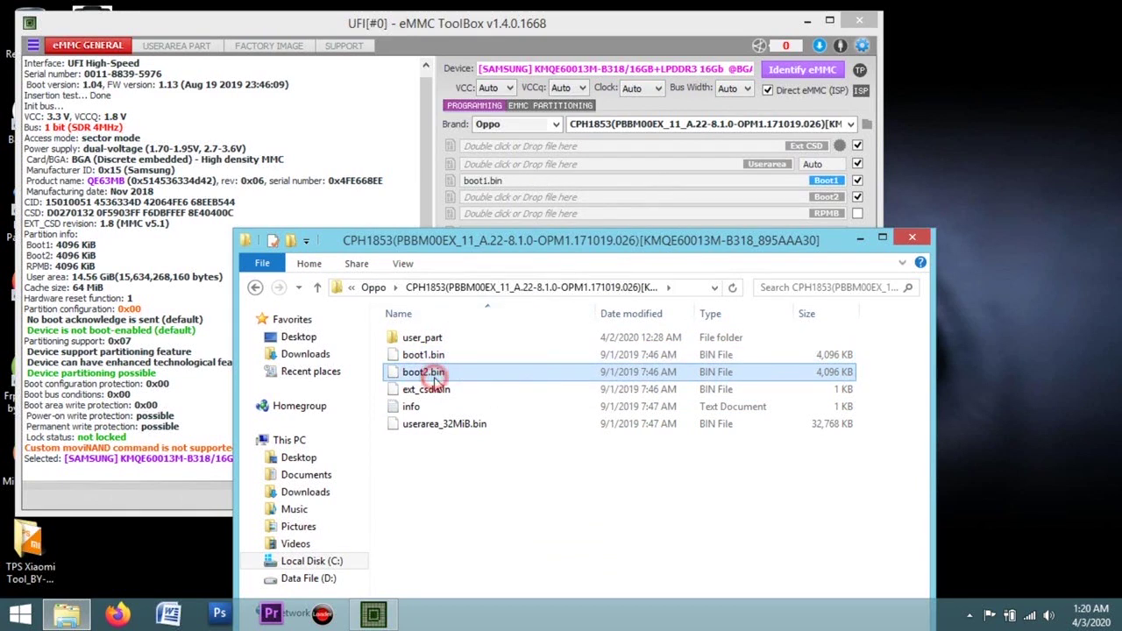
{"action": "left_click_drag", "start_coordinate": [490, 377], "coordinate": [714, 202]}
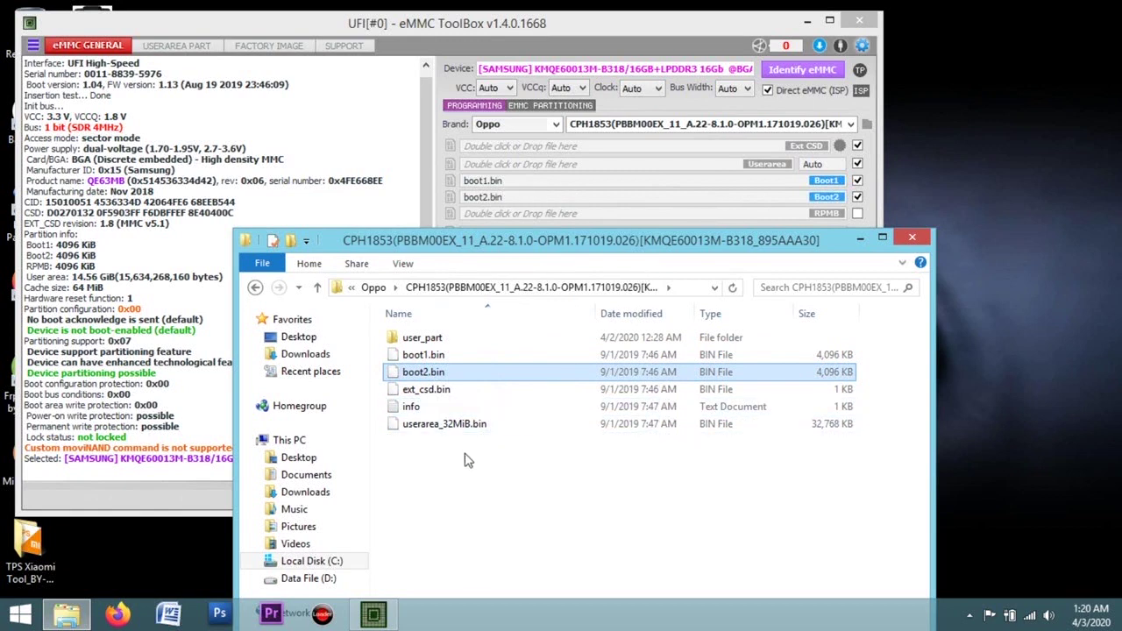
{"action": "left_click", "coordinate": [449, 391]}
{"action": "left_click_drag", "start_coordinate": [487, 396], "coordinate": [699, 144]}
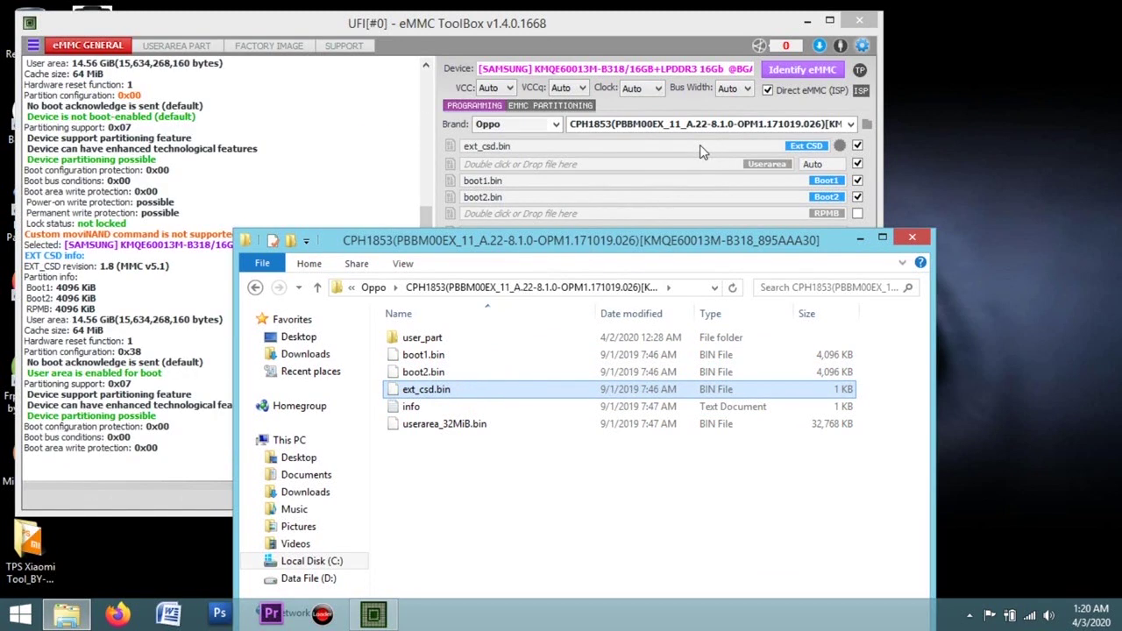
{"action": "left_click", "coordinate": [860, 238]}
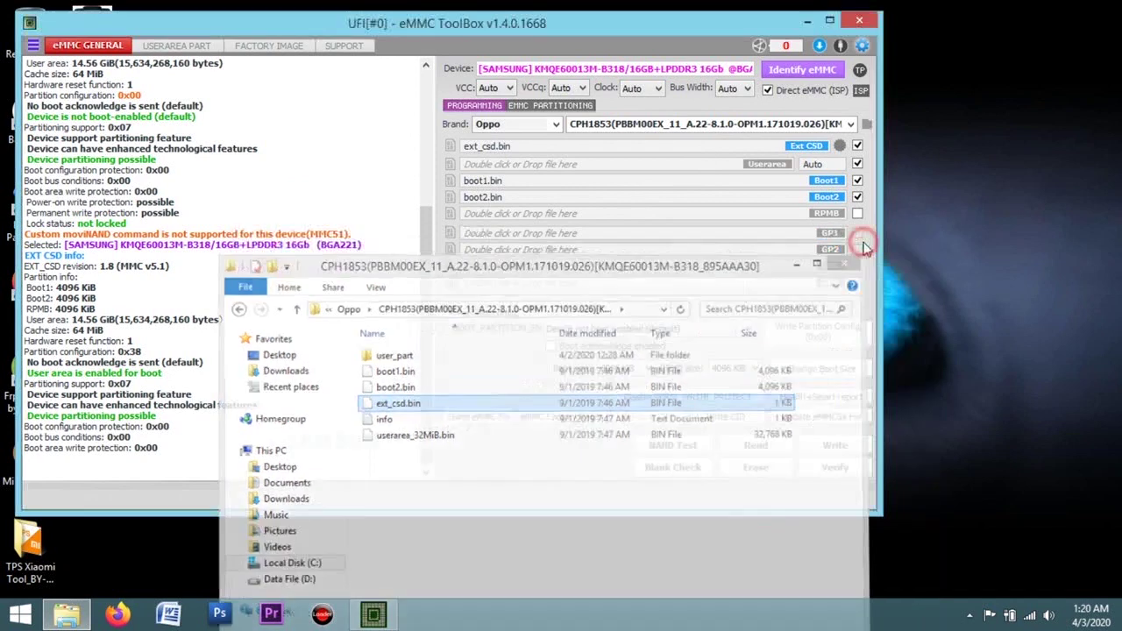
Set the clock to 48 MHz and write the loaded Ext CSD, Boot1 and Boot2 files to the eMMC
{"action": "left_click", "coordinate": [650, 92]}
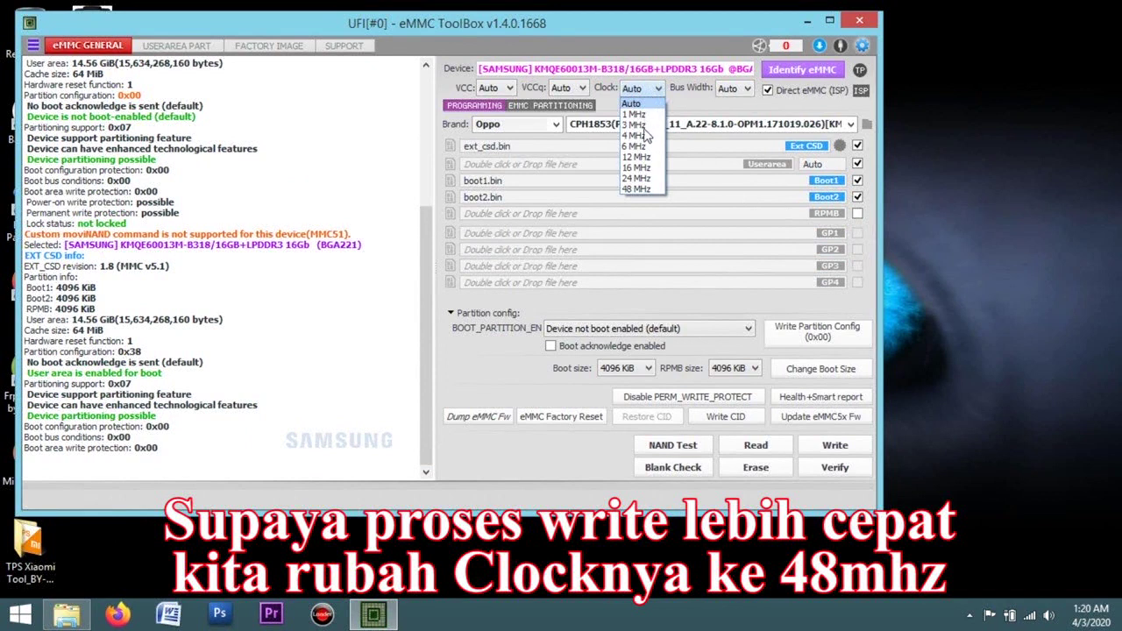
{"action": "left_click", "coordinate": [637, 189]}
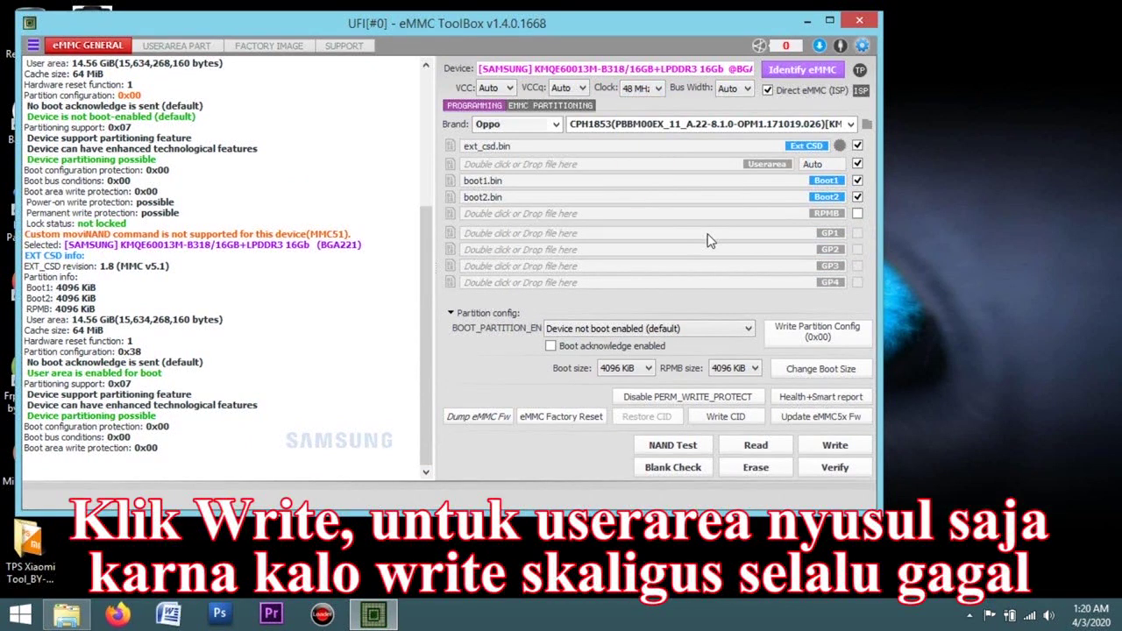
{"action": "left_click", "coordinate": [842, 448]}
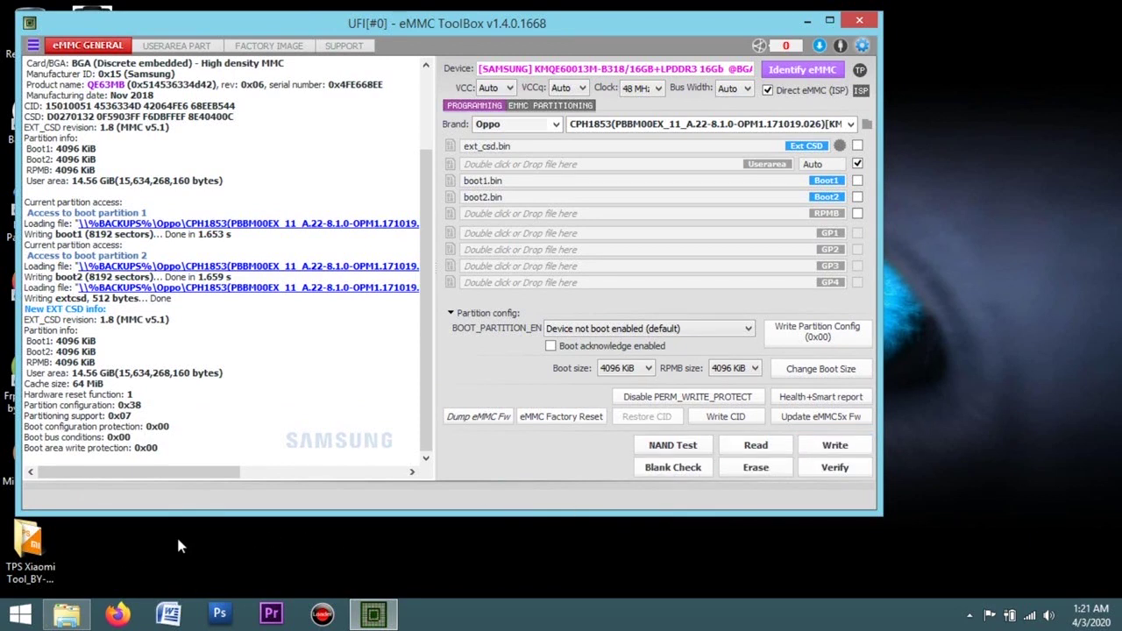
Load userarea_32MiB.bin from the CPH1853 dump folder into the Userarea slot and write it to the eMMC
{"action": "left_click", "coordinate": [73, 616]}
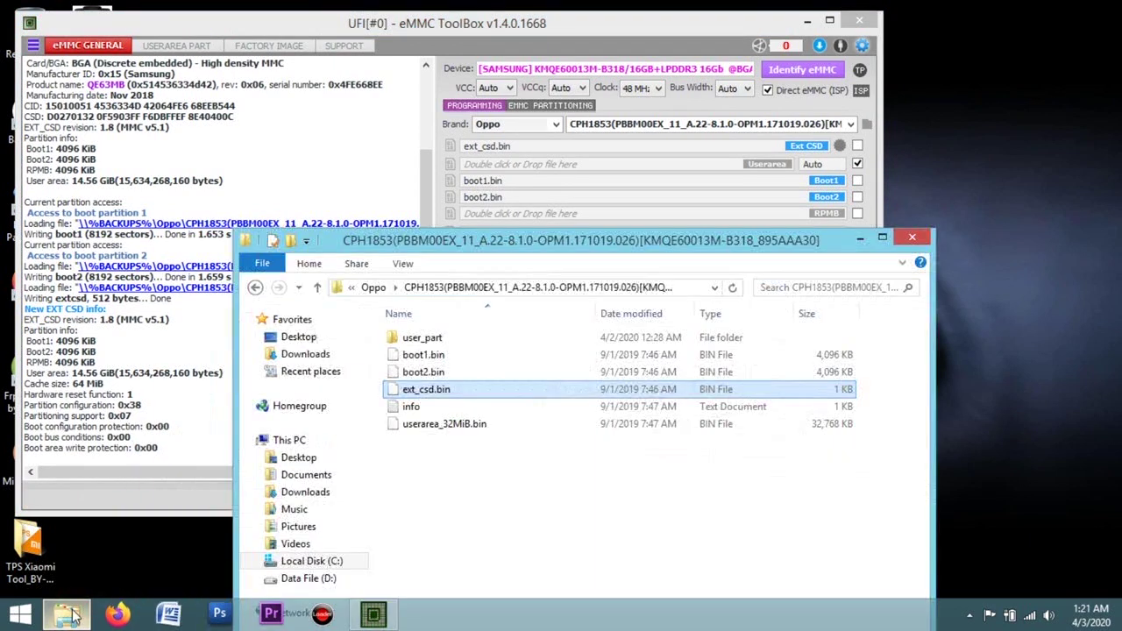
{"action": "left_click", "coordinate": [481, 426]}
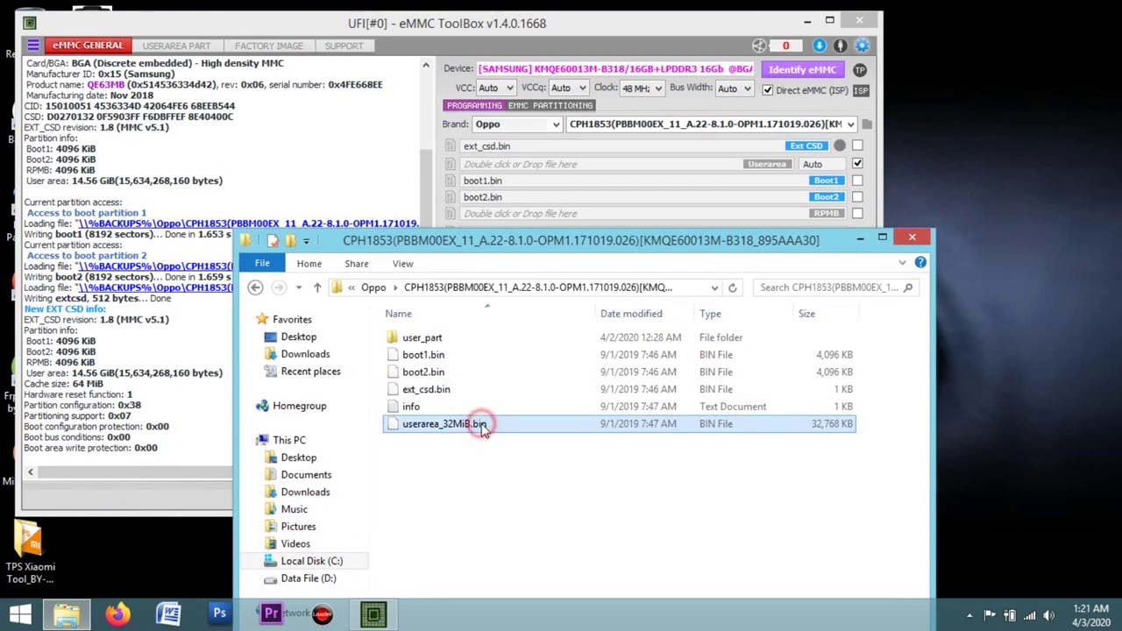
{"action": "left_click_drag", "start_coordinate": [543, 427], "coordinate": [613, 168]}
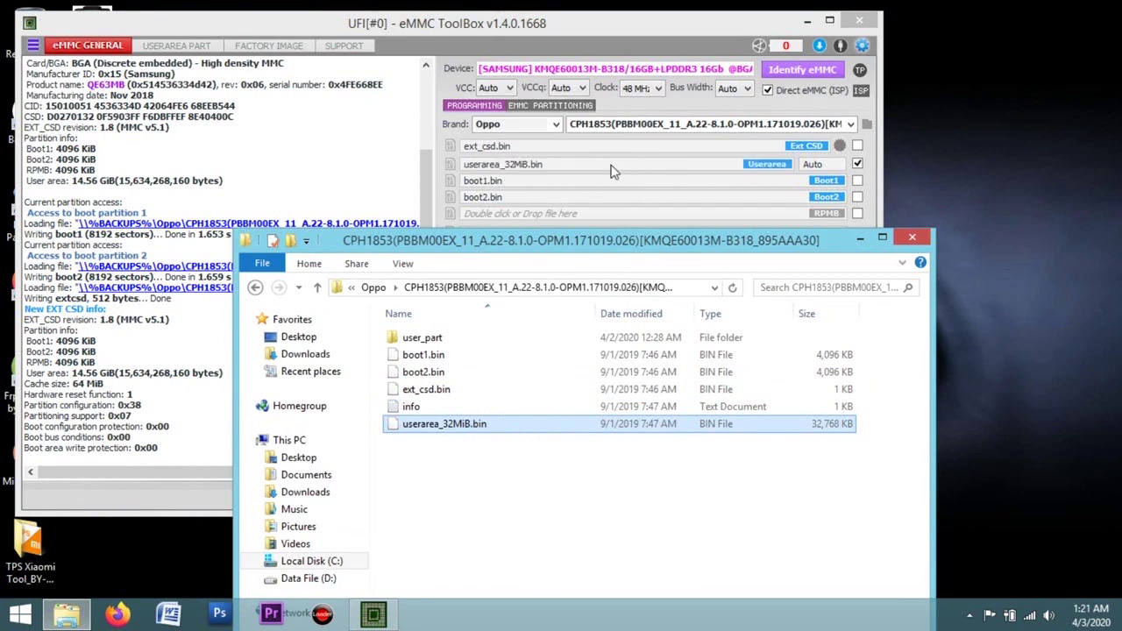
{"action": "left_click", "coordinate": [860, 237]}
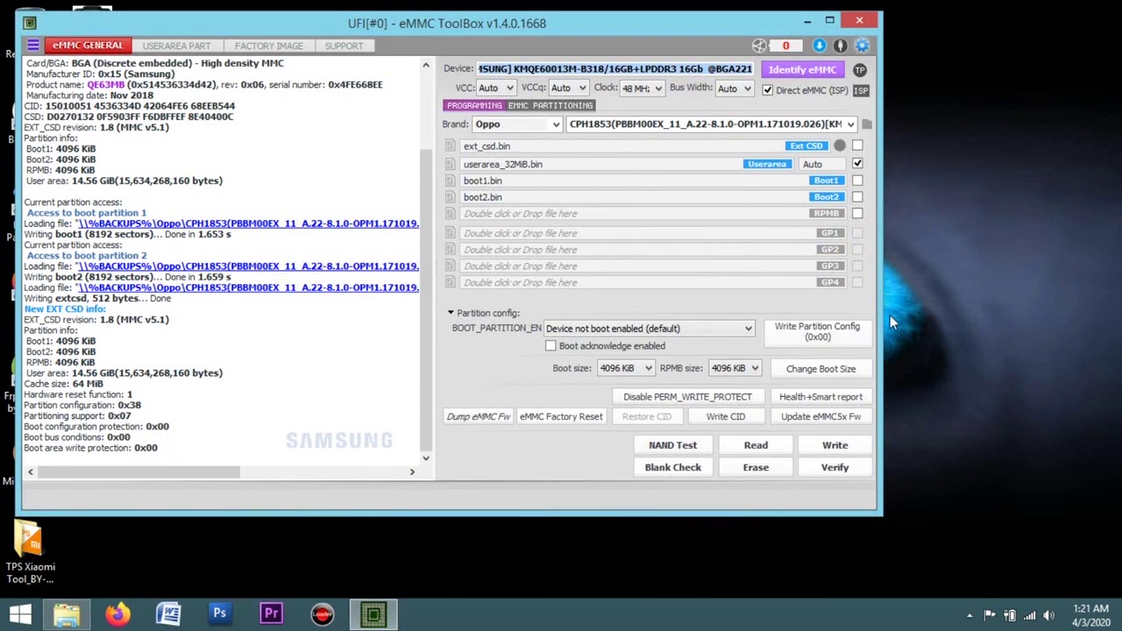
{"action": "left_click", "coordinate": [835, 447]}
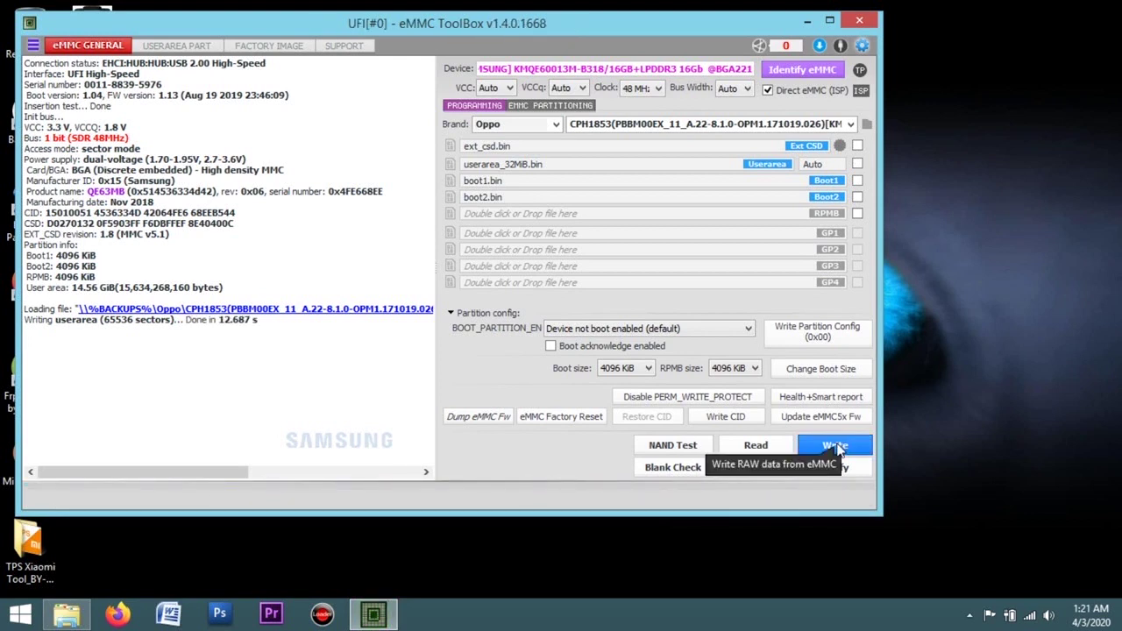
Re-identify the eMMC and load the CPH1853 dump ending in 895AAA30 into the user-area partition list
{"action": "left_click", "coordinate": [799, 74]}
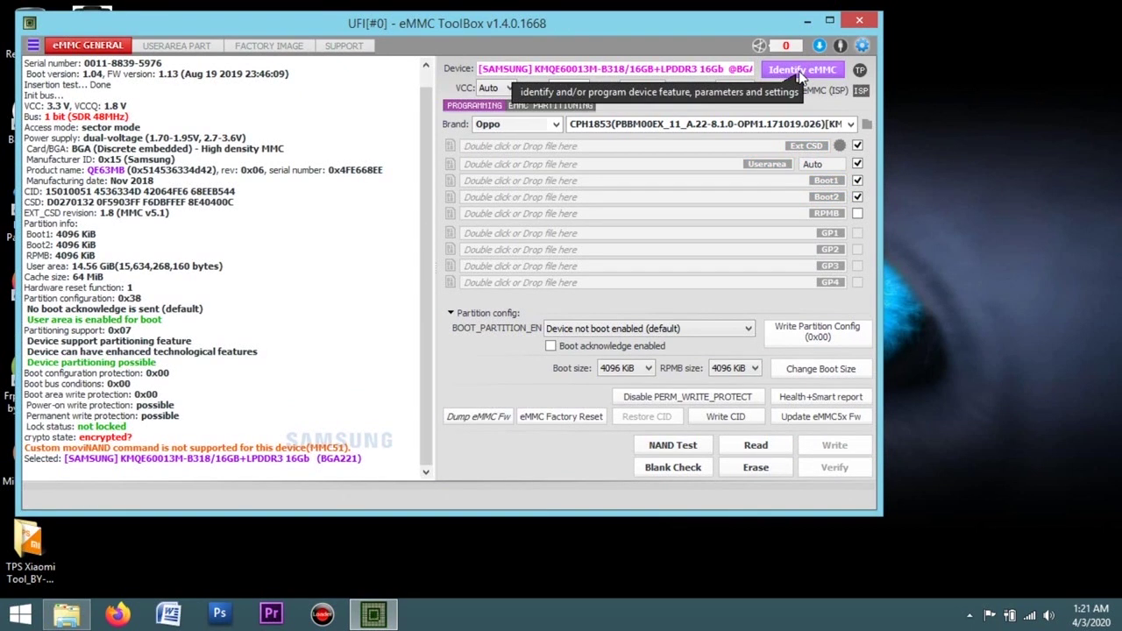
{"action": "left_click", "coordinate": [193, 47]}
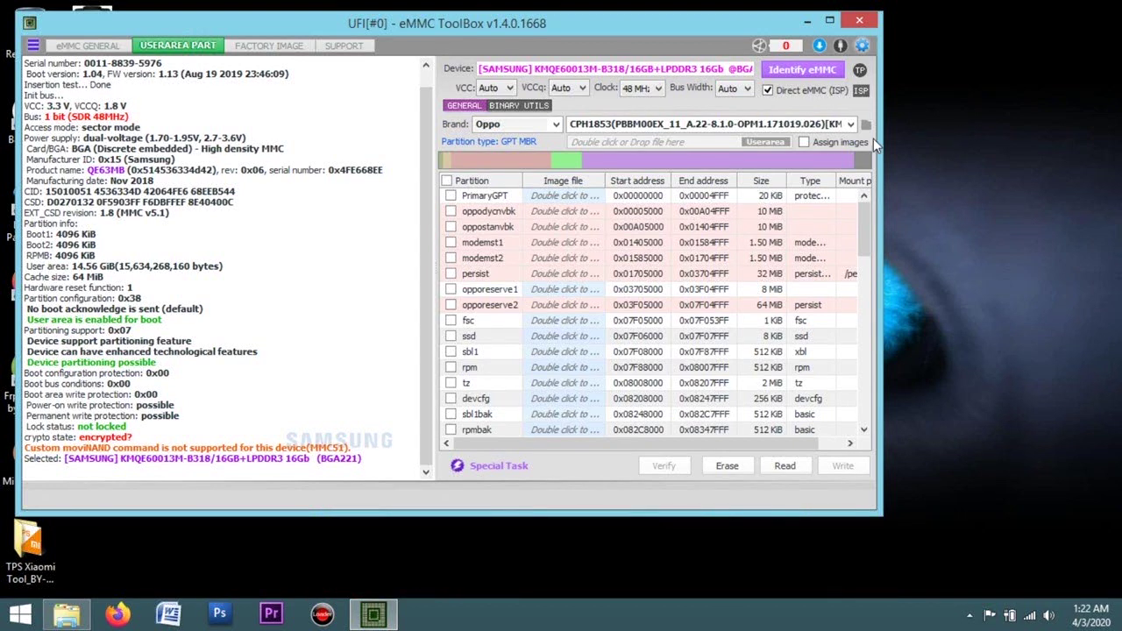
{"action": "left_click", "coordinate": [829, 124]}
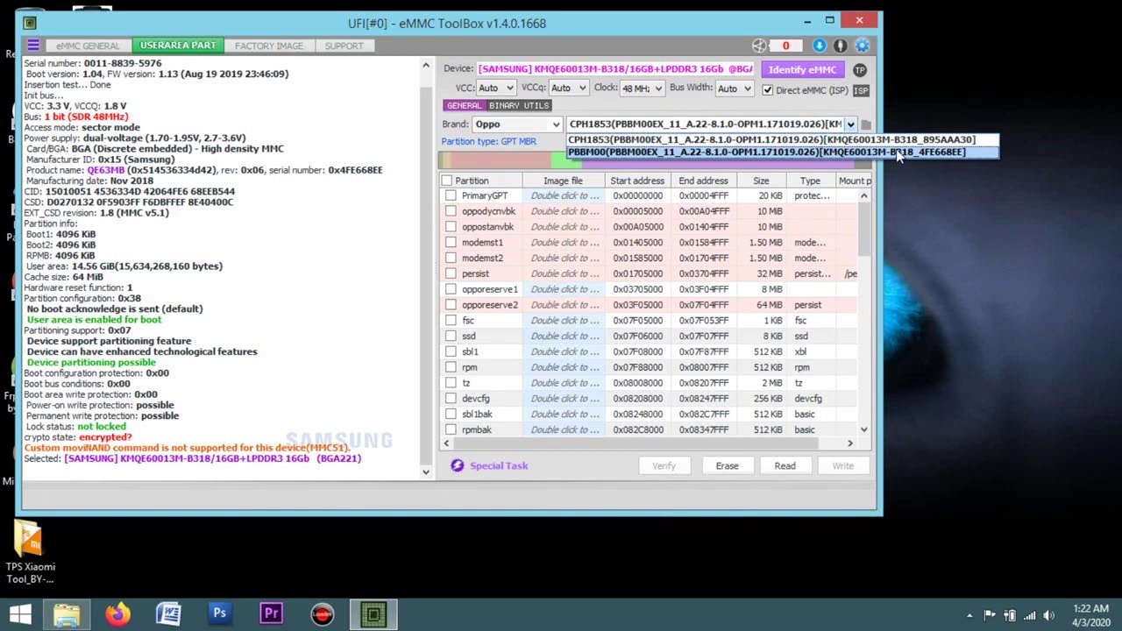
{"action": "left_click", "coordinate": [773, 139]}
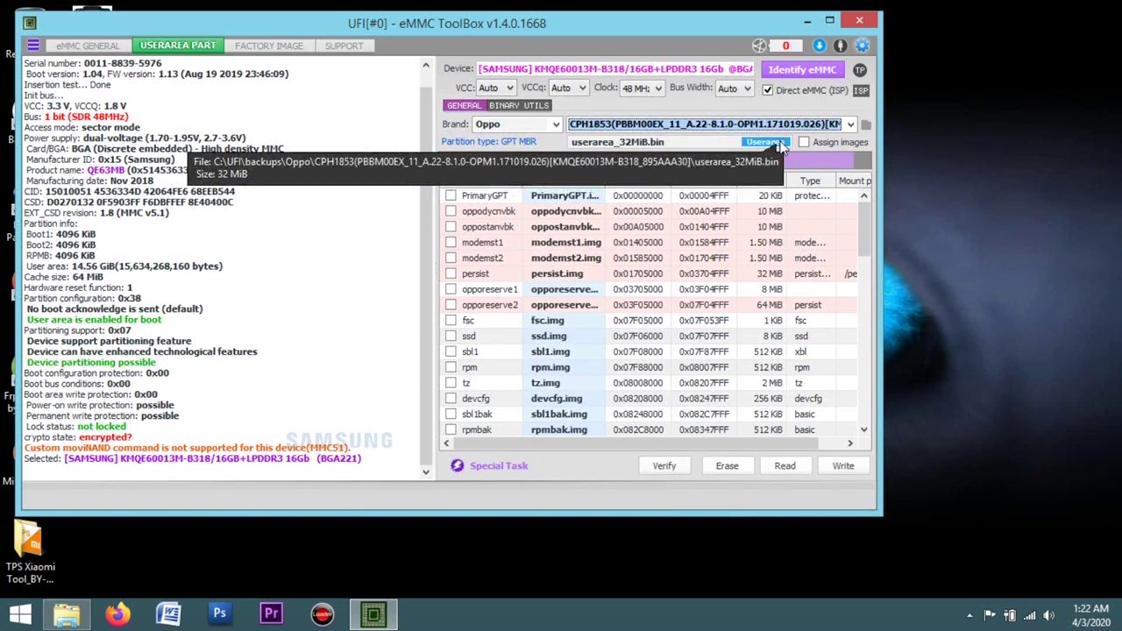
Select all partitions that have an image file, from PrimaryGPT through vendor but without userdata, and write them to the eMMC
{"action": "left_click_drag", "start_coordinate": [843, 211], "coordinate": [854, 290]}
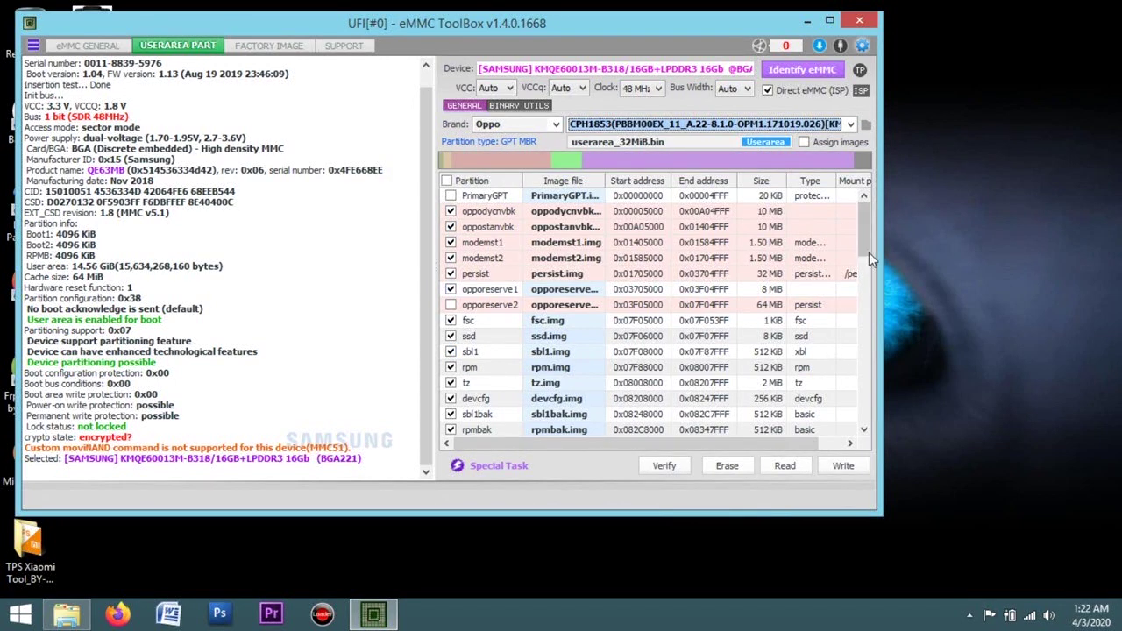
{"action": "left_click_drag", "start_coordinate": [862, 250], "coordinate": [866, 422]}
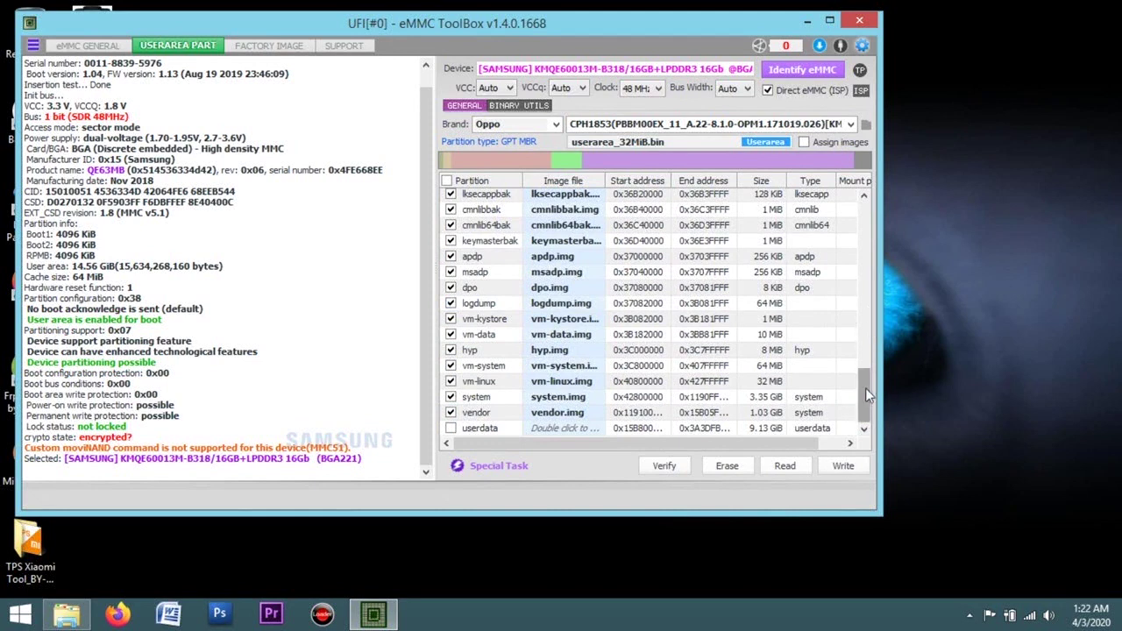
{"action": "left_click_drag", "start_coordinate": [865, 387], "coordinate": [865, 200]}
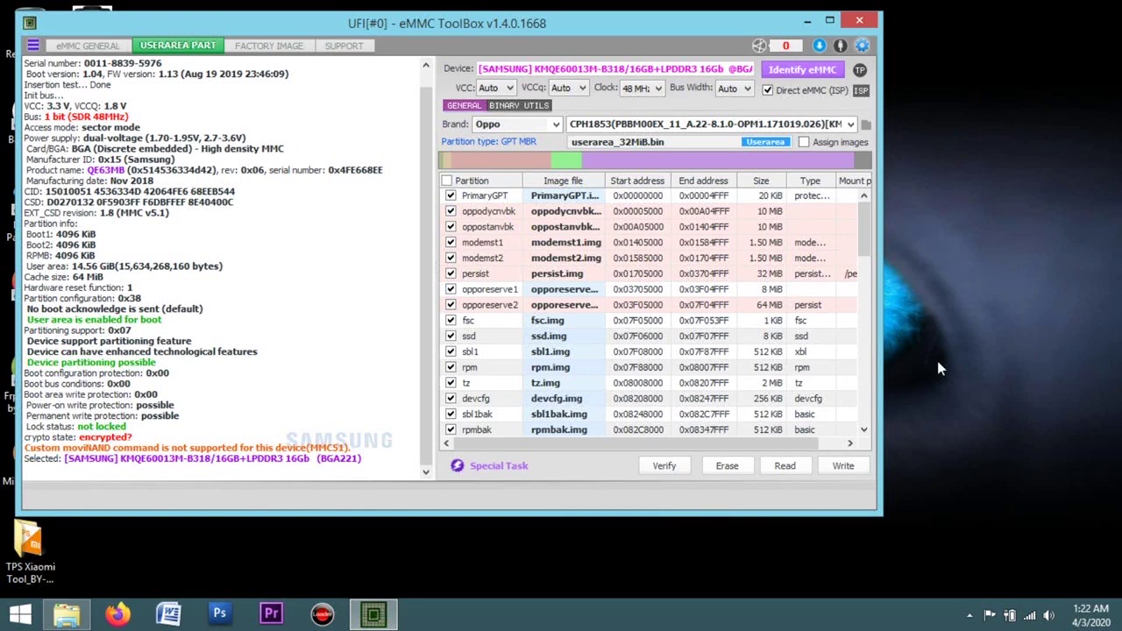
{"action": "left_click", "coordinate": [840, 471]}
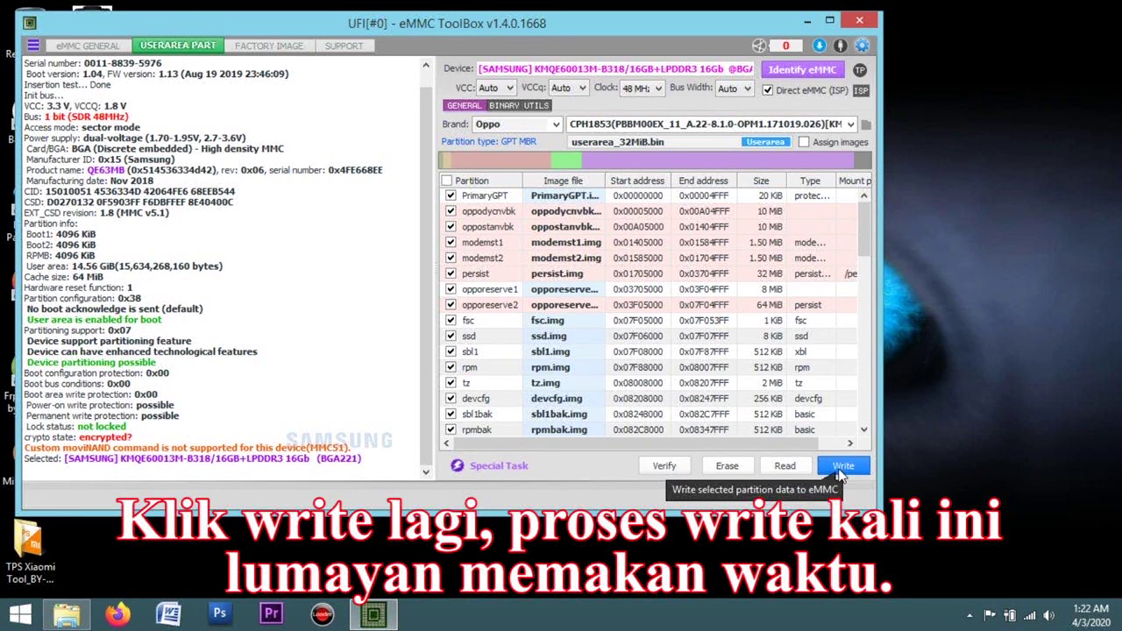
{"action": "left_click", "coordinate": [840, 472]}
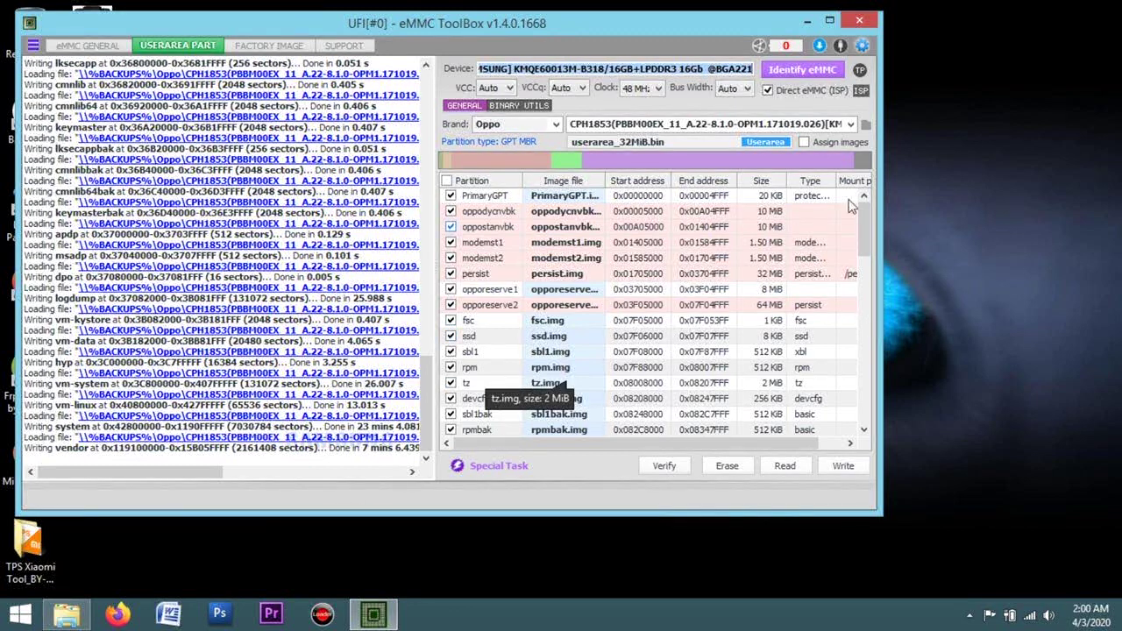
Identify the eMMC again and examine the Android System Info block in the log
{"action": "left_click", "coordinate": [802, 69]}
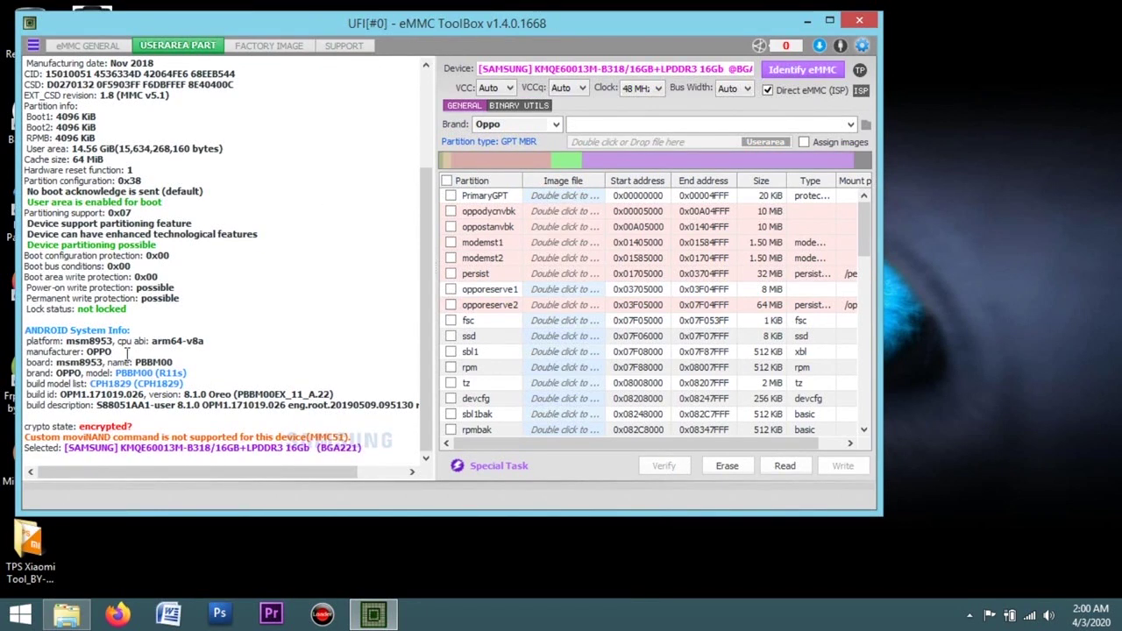
{"action": "left_click_drag", "start_coordinate": [348, 405], "coordinate": [3, 341]}
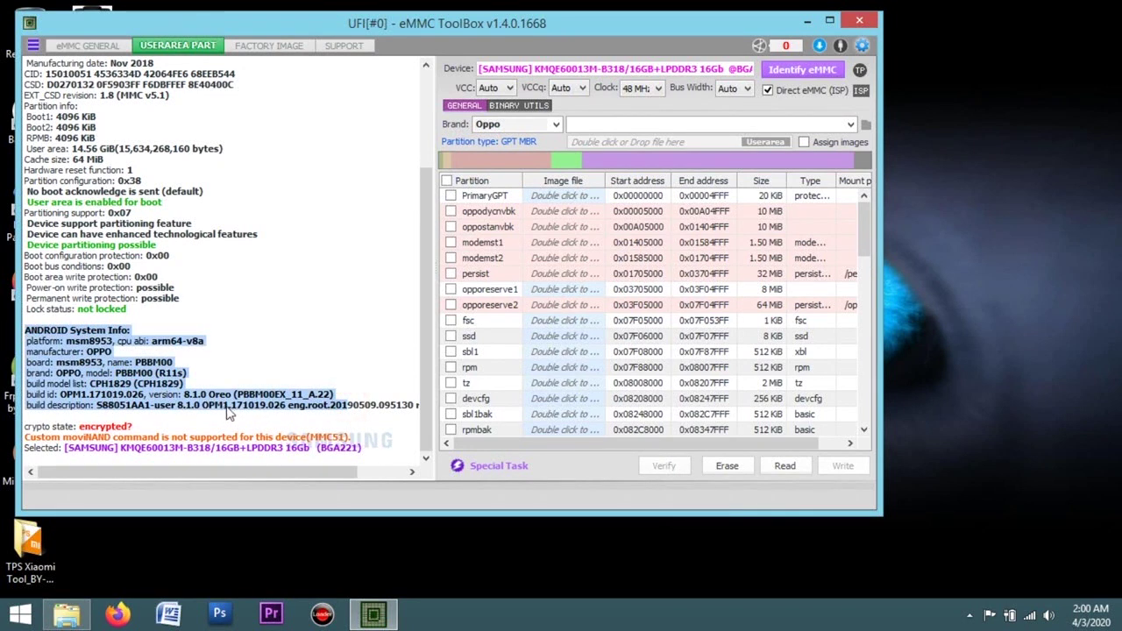
{"action": "left_click", "coordinate": [353, 340]}
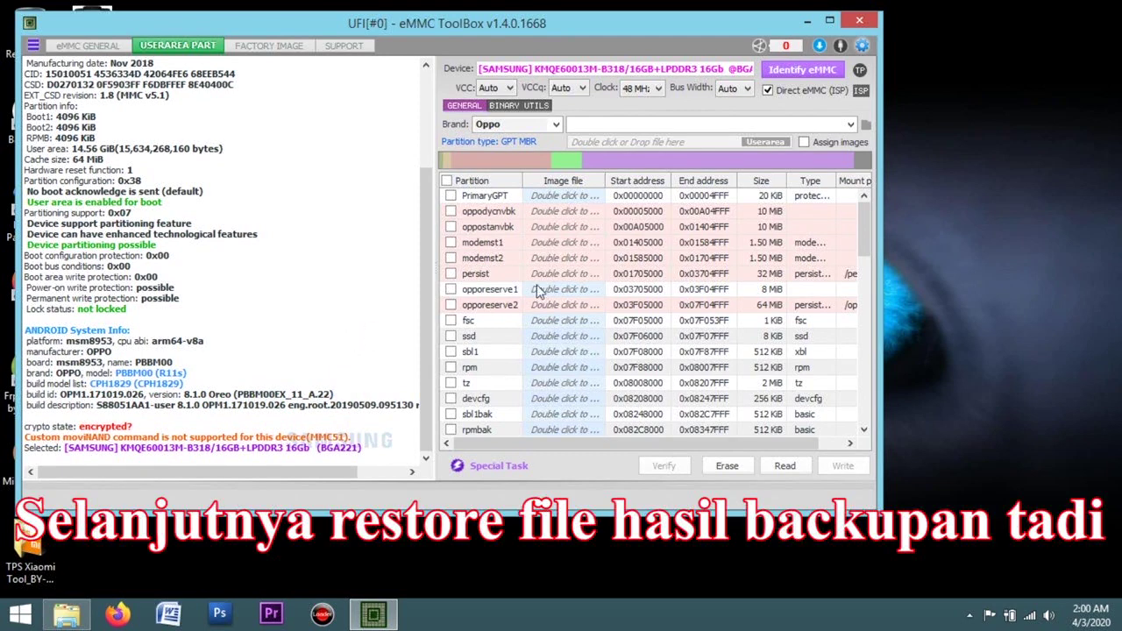
Load the phone's own PBBM00 backup ending in 4FE668EE and write its preselected partition images back to the eMMC
{"action": "left_click", "coordinate": [850, 126]}
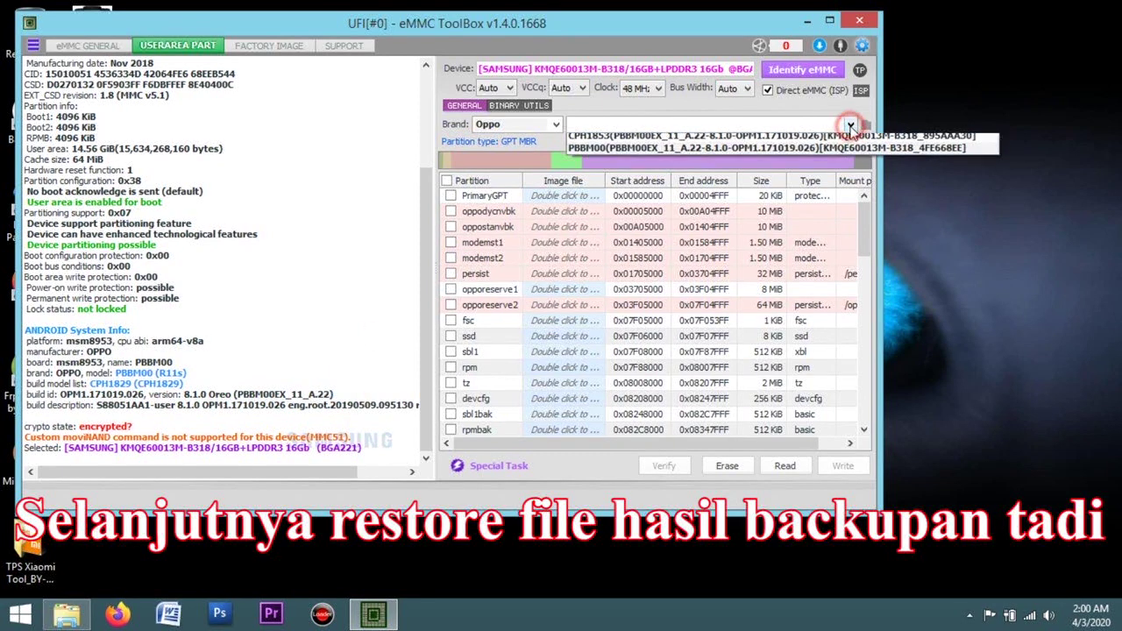
{"action": "left_click", "coordinate": [755, 151]}
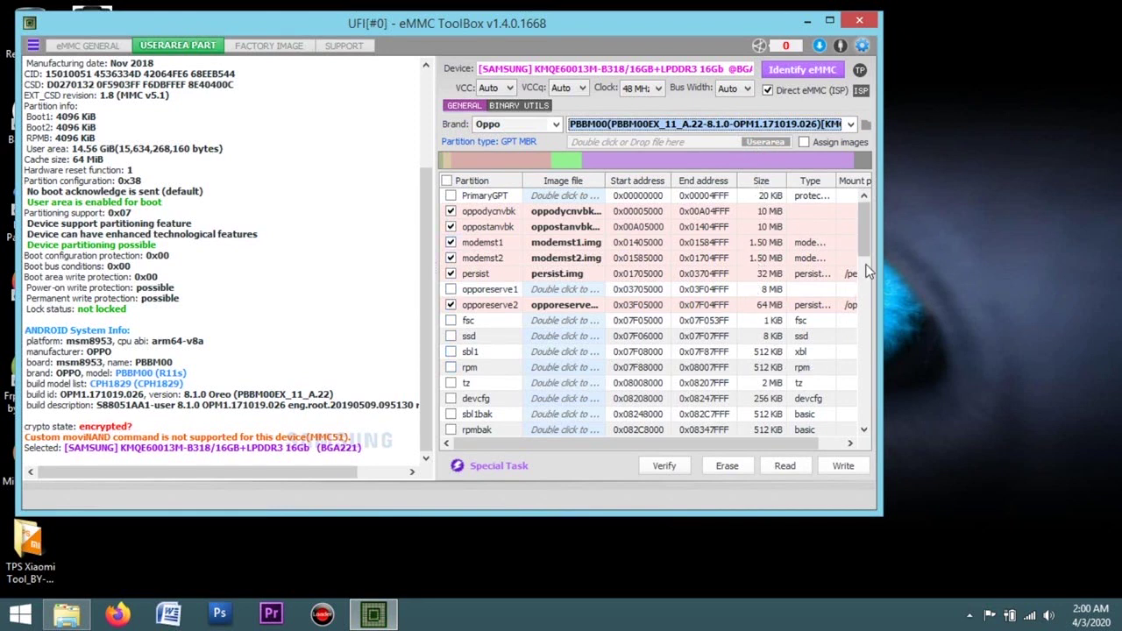
{"action": "left_click_drag", "start_coordinate": [868, 252], "coordinate": [879, 188]}
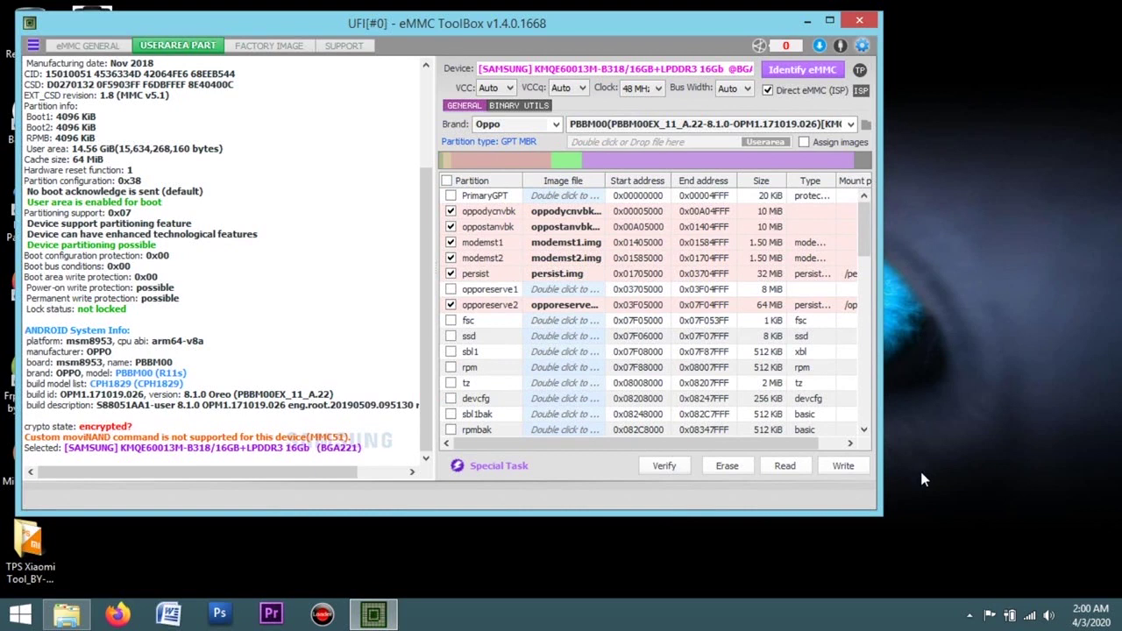
{"action": "left_click", "coordinate": [845, 467]}
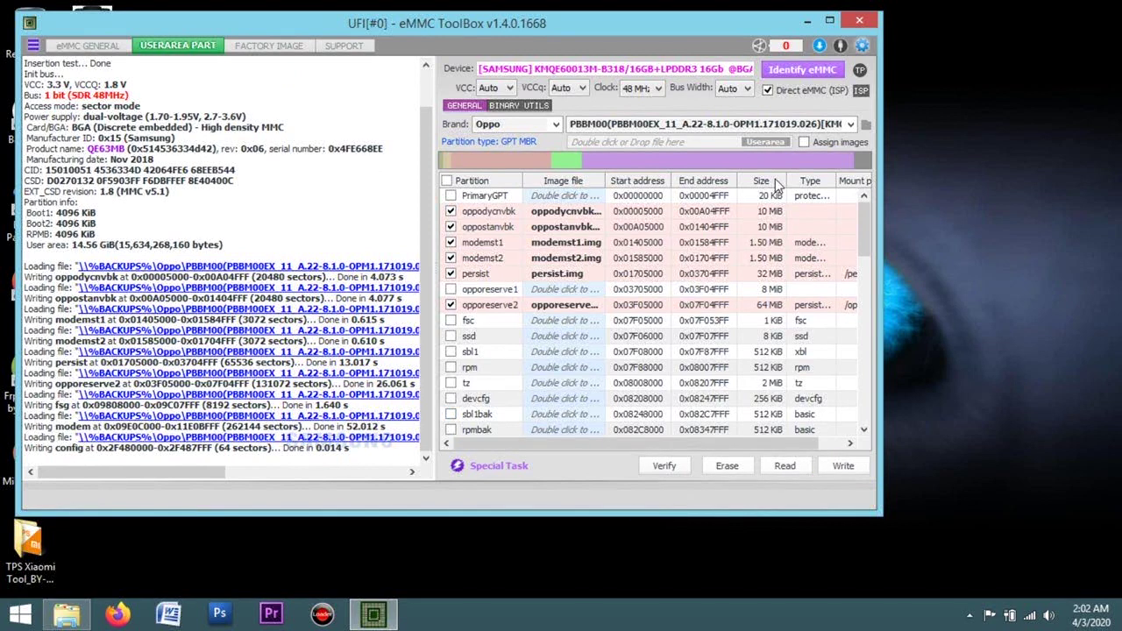
Re-identify the eMMC, run the Factory Reset special task on it, and check the reset log
{"action": "left_click", "coordinate": [805, 68]}
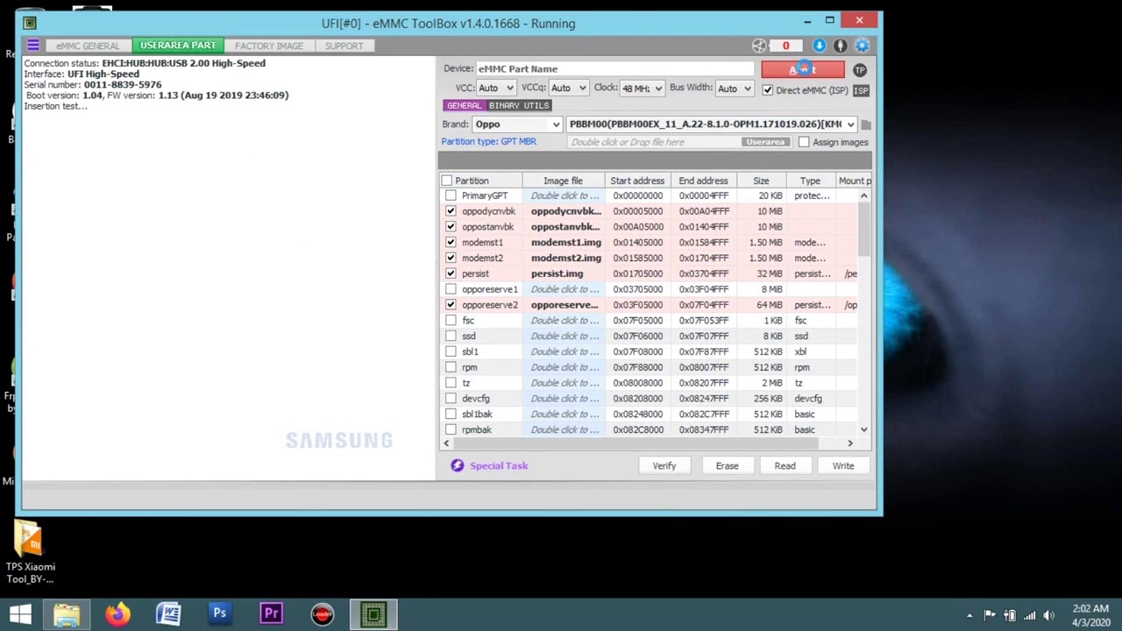
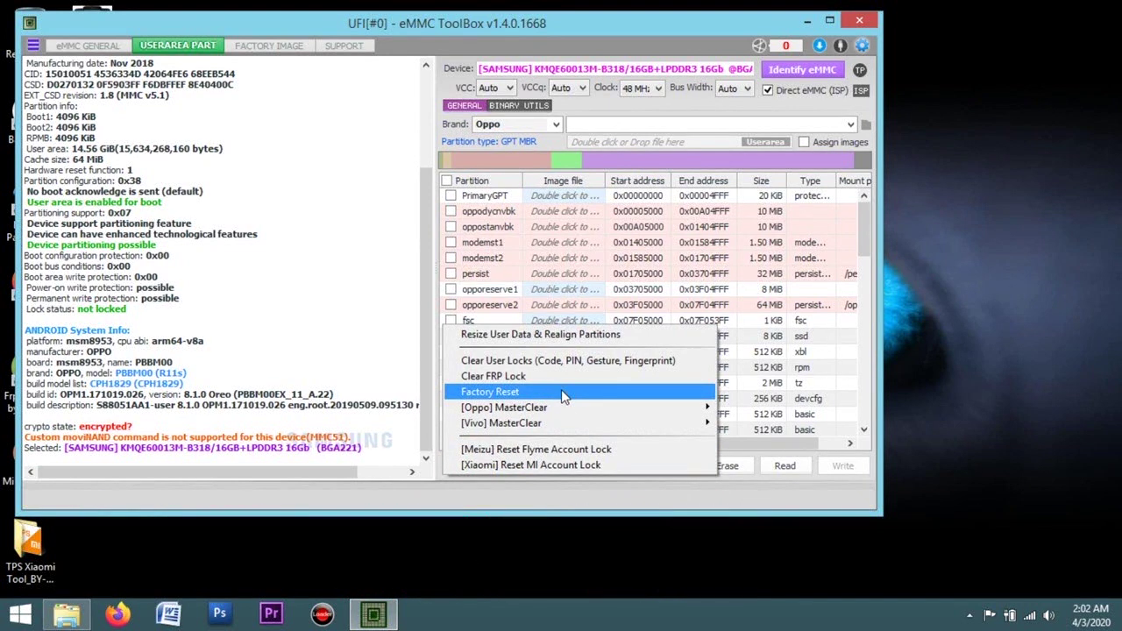
{"action": "left_click", "coordinate": [561, 391]}
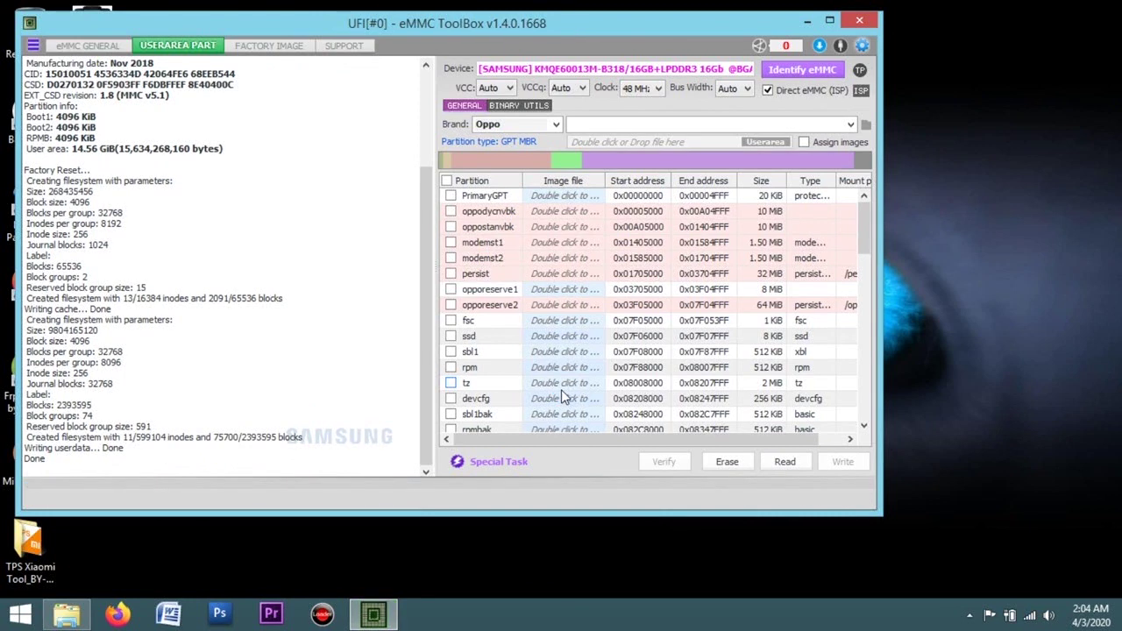
{"action": "left_click", "coordinate": [109, 474]}
{"action": "left_click_drag", "start_coordinate": [109, 473], "coordinate": [27, 341]}
{"action": "left_click", "coordinate": [209, 345]}
Identify the eMMC once more after the factory reset and review its Android System Info
{"action": "left_click", "coordinate": [816, 68]}
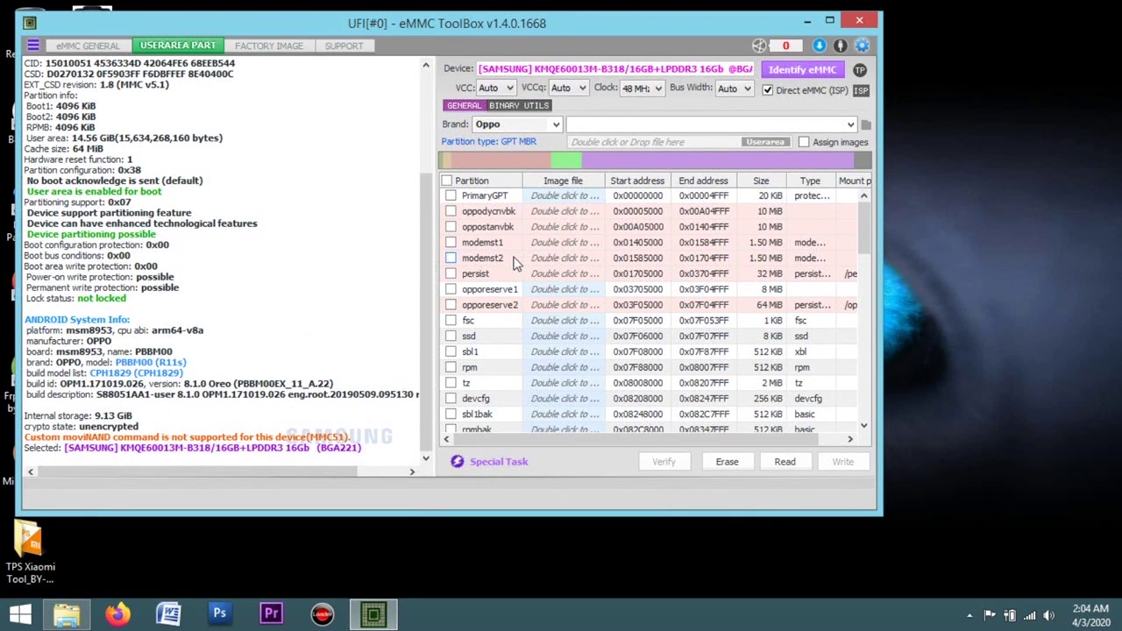
{"action": "left_click_drag", "start_coordinate": [405, 392], "coordinate": [28, 327]}
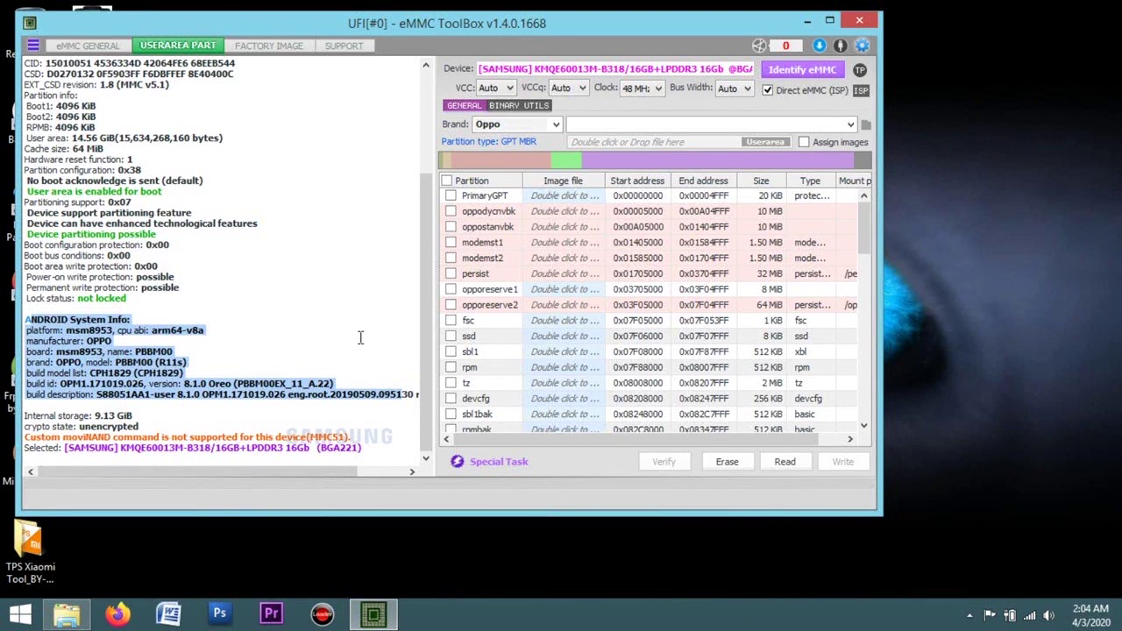
{"action": "left_click", "coordinate": [365, 201]}
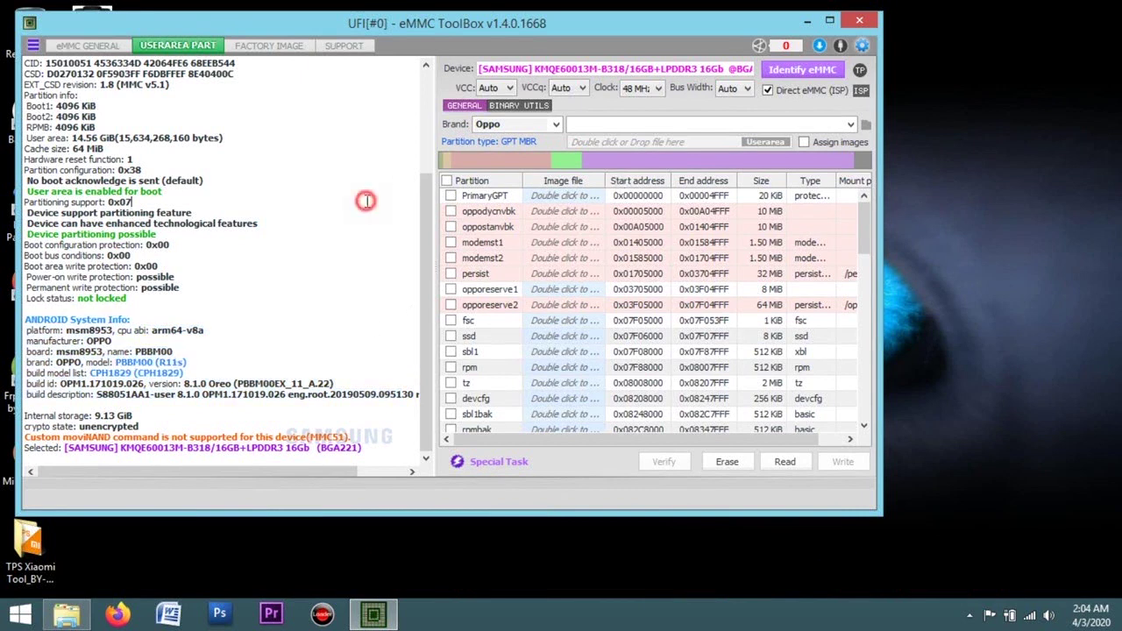